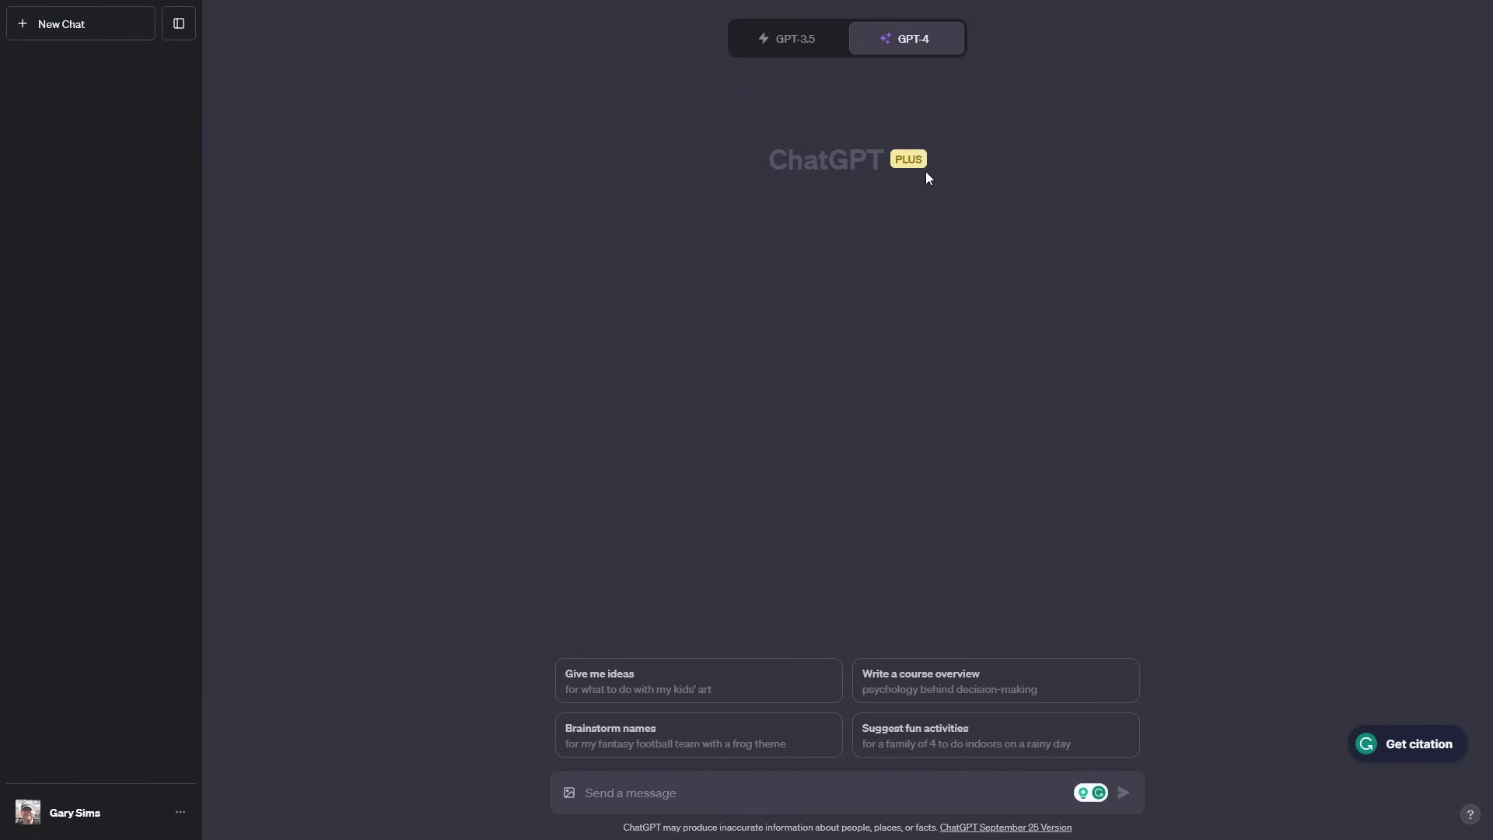
# Attach the potted ornamental cabbage photo to a GPT-4 message and preview it enlarged.
pyautogui.moveTo(923, 40)
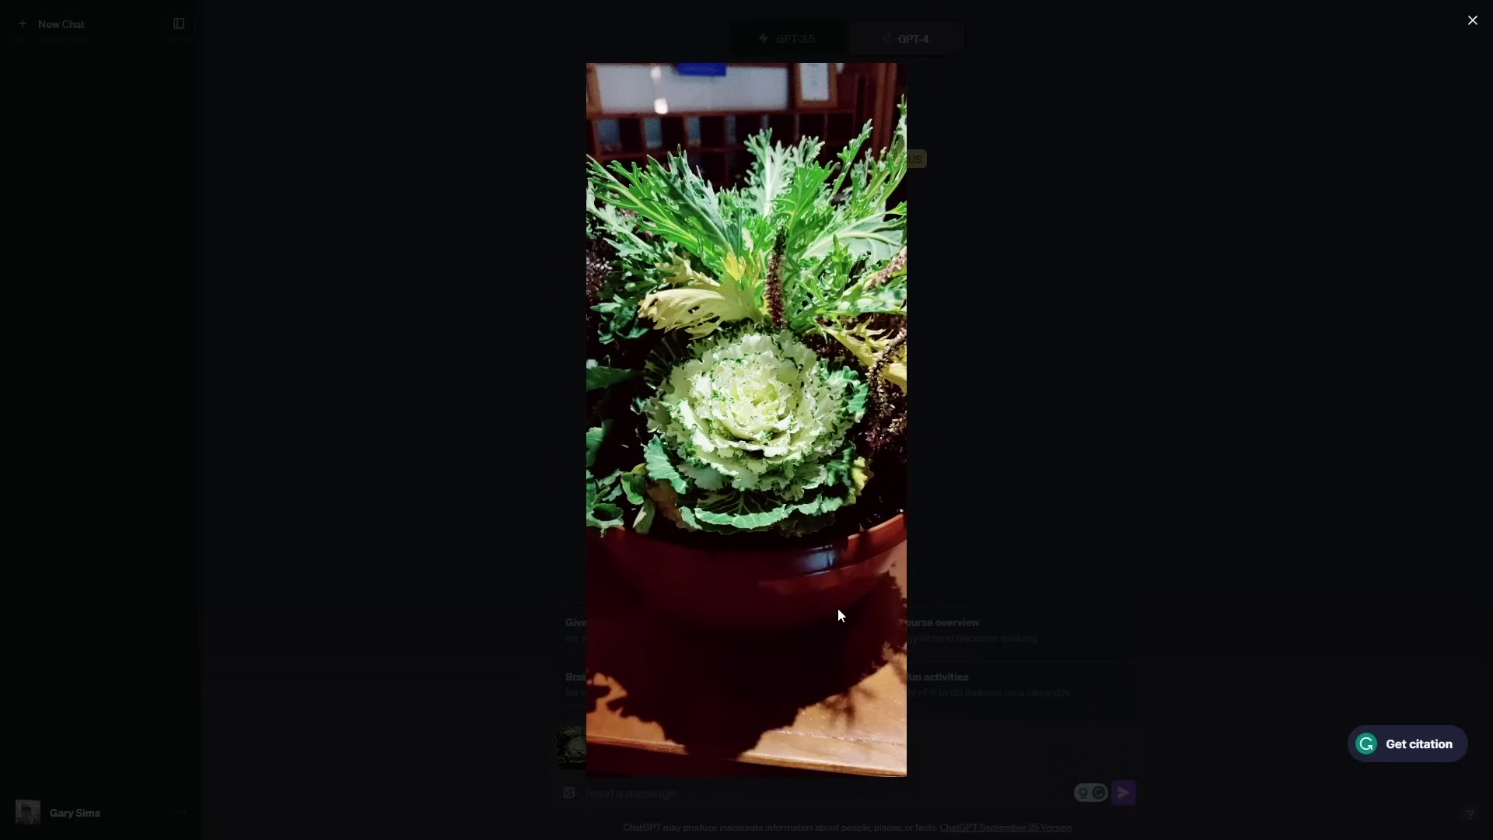
# Ask 'What is this plant?' about the attached plant photo.
pyautogui.click(979, 514)
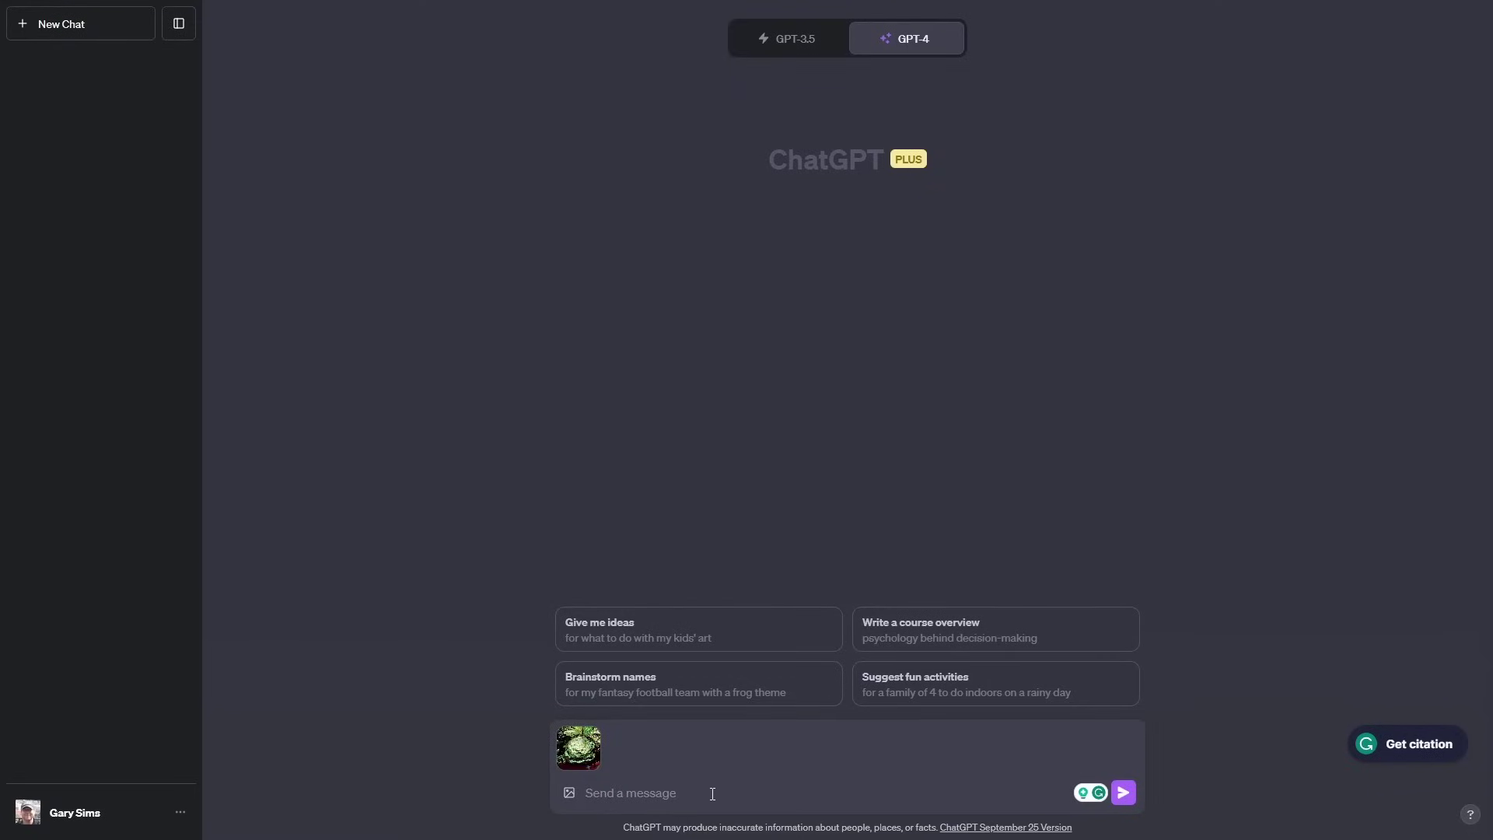
pyautogui.write('What is this plant?')
pyautogui.press('Return')
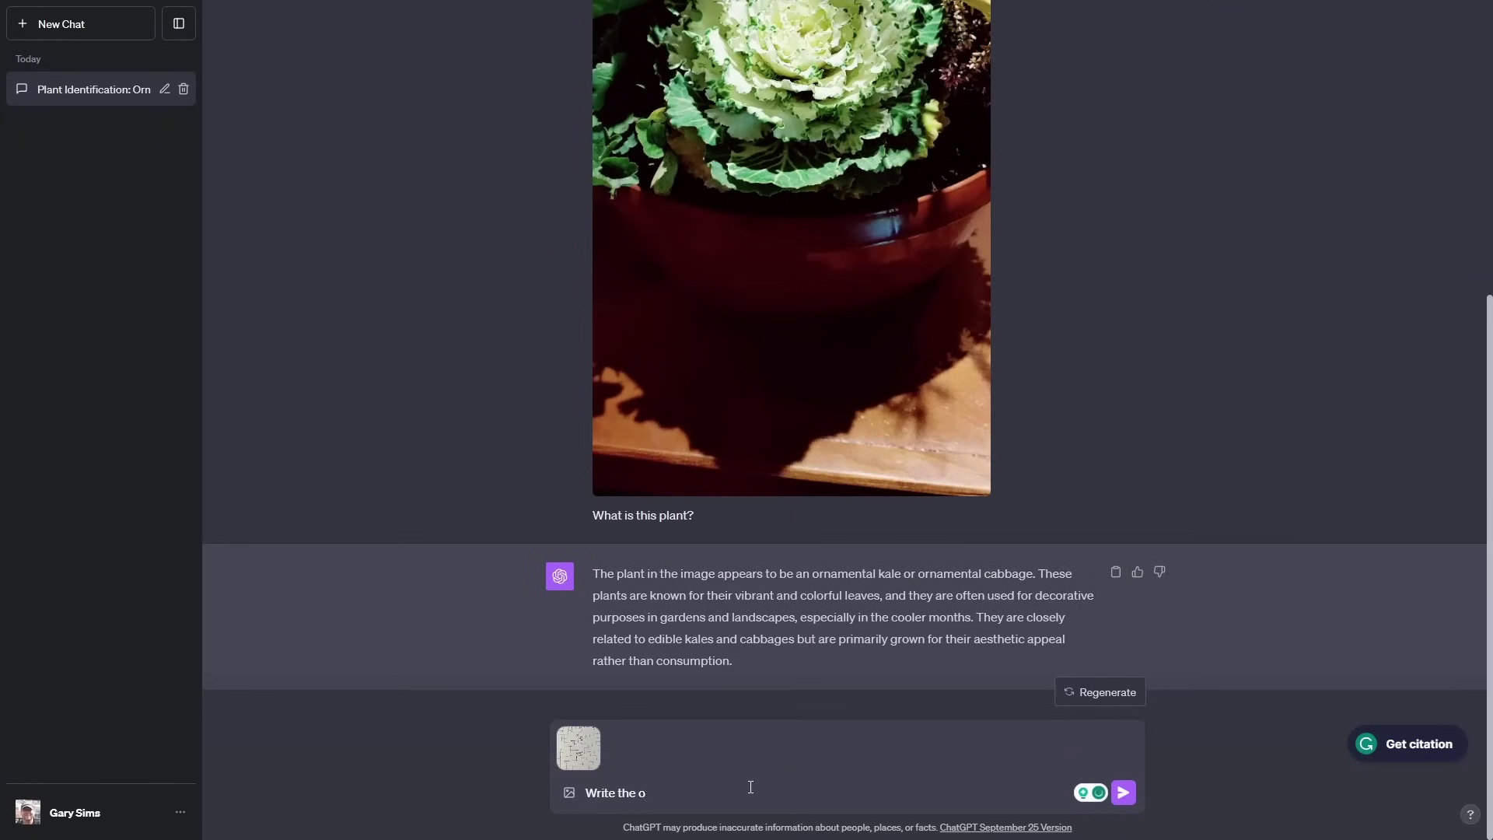
# Send 'Write the python code for this flow chart' with the flowchart image attached.
pyautogui.write('ython')
pyautogui.press('BackSpace')
pyautogui.press('BackSpace')
pyautogui.write('on code for this flow chart')
pyautogui.press('Return')
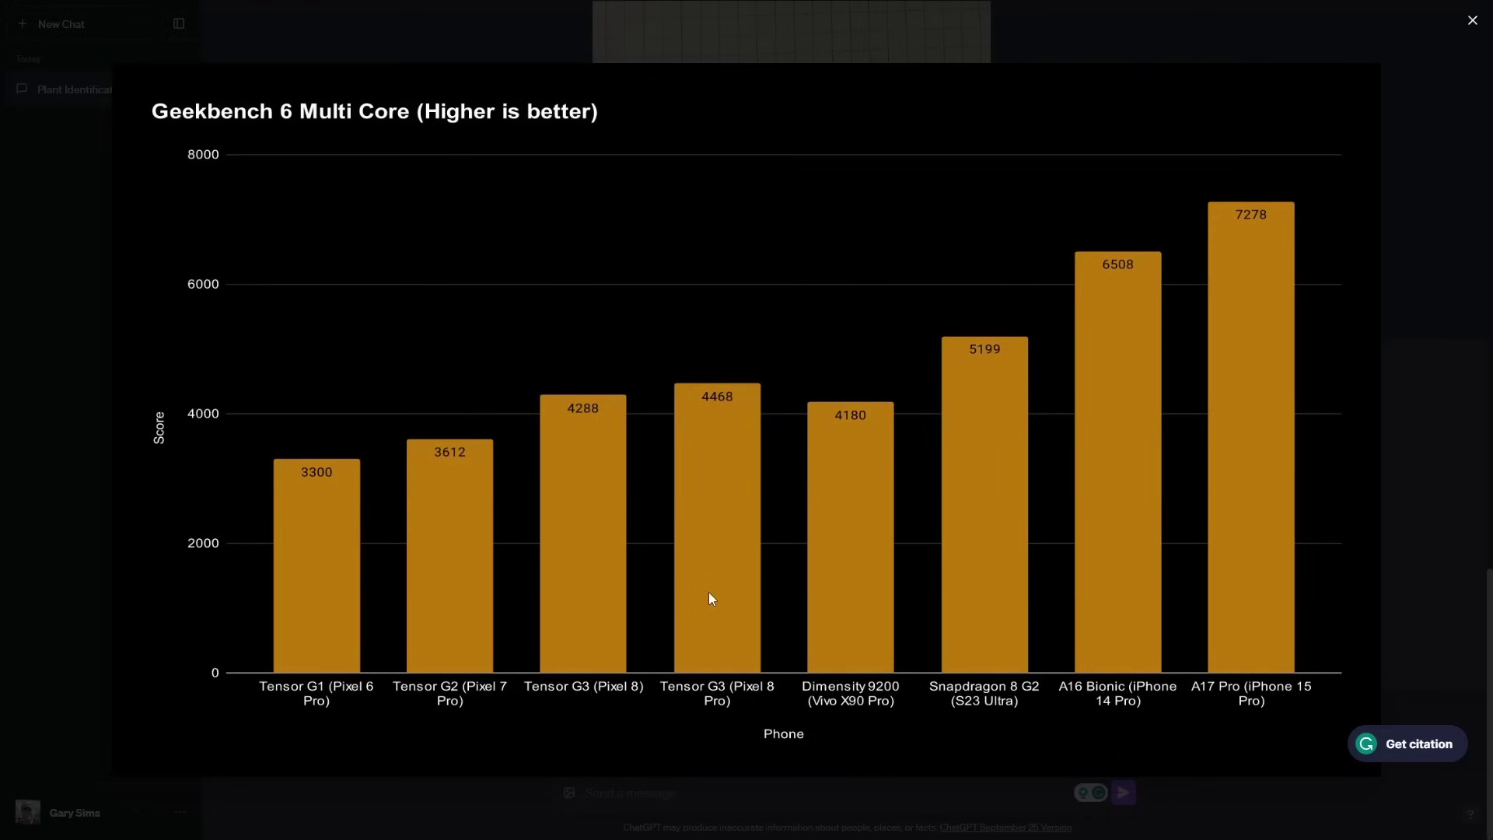
# Ask 'Make a table from this data.' about the Geekbench 6 Multi Core chart.
pyautogui.click(90, 377)
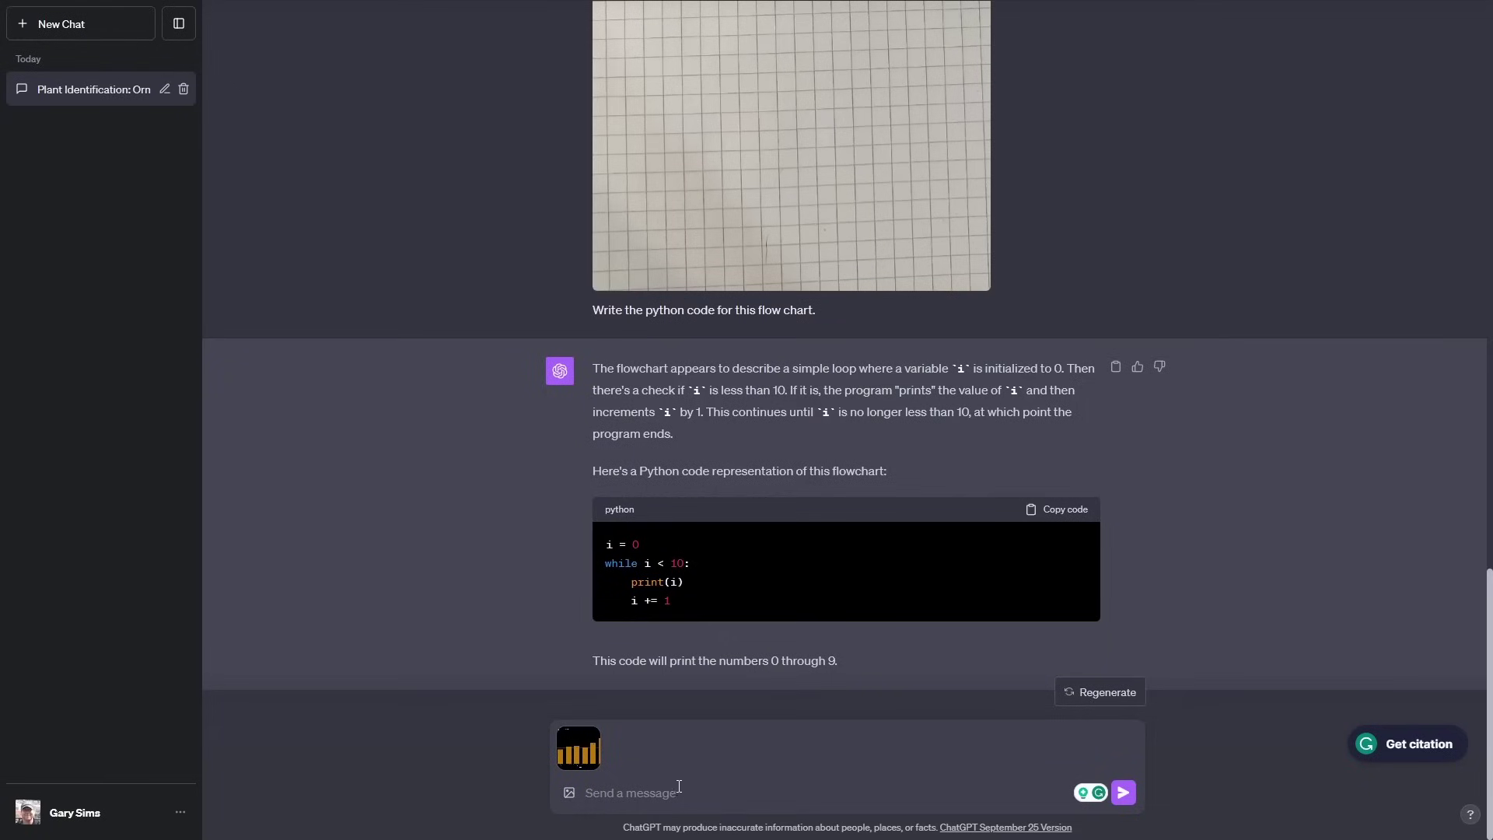
pyautogui.write('Make a table from this data.')
pyautogui.press('Return')
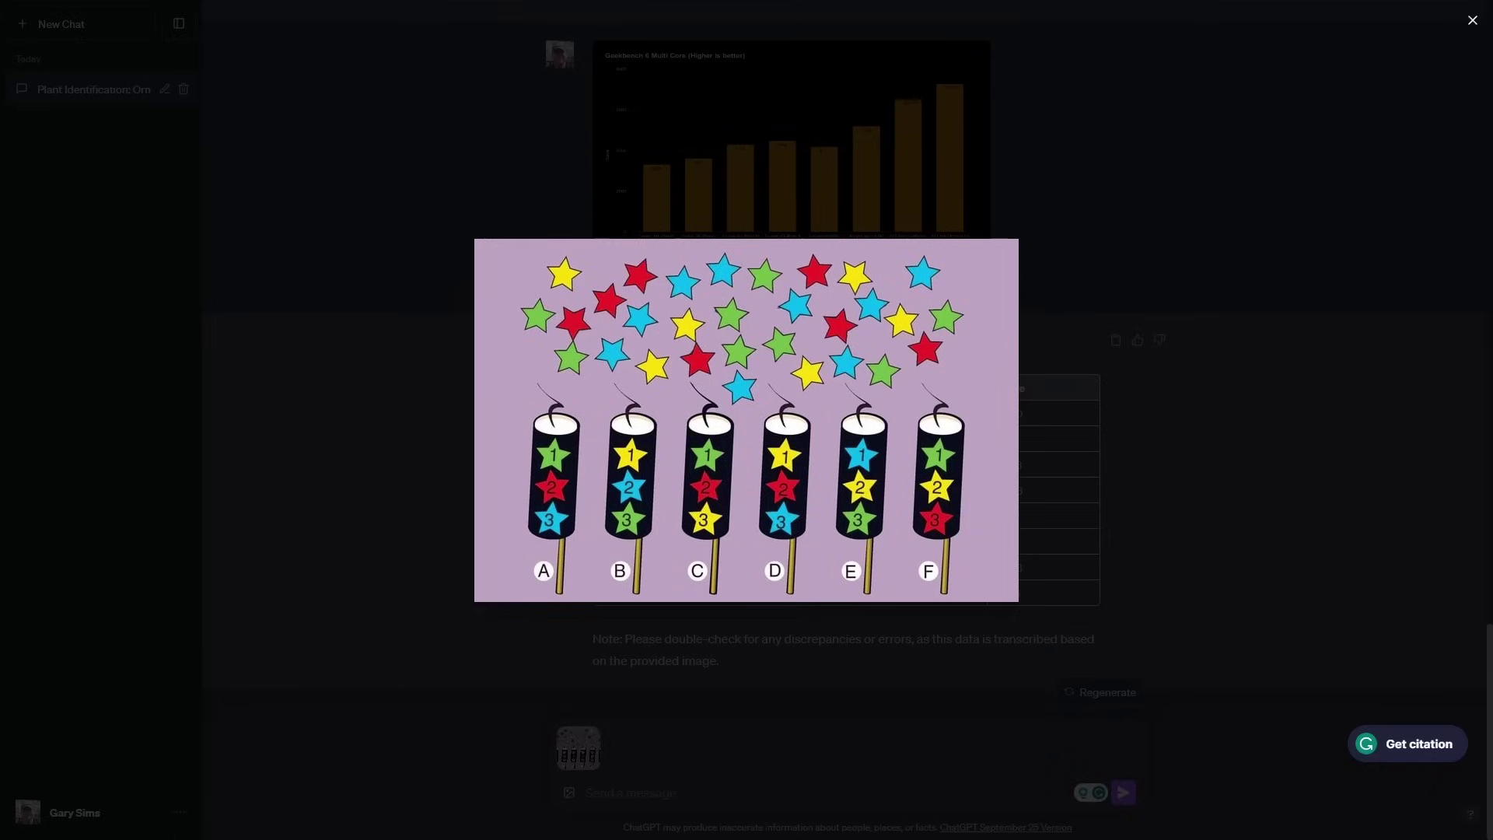
# Paste and send the question asking which firework A–F has not launched.
pyautogui.click(262, 530)
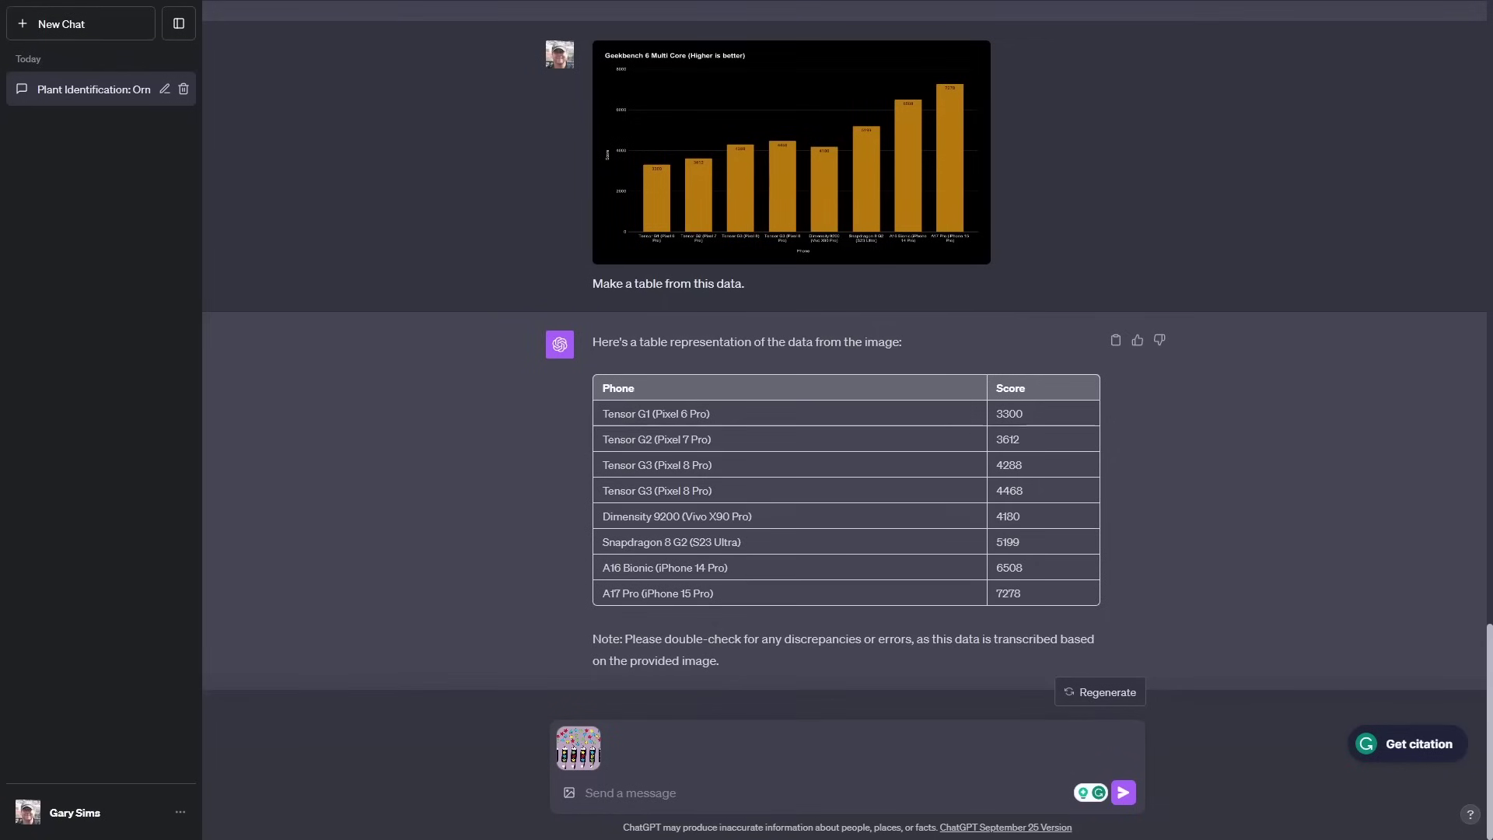
pyautogui.write('Each firework (A-F) contains 6 stars. Which firework has not been launched, knowing that each gives off 1, 2, or 3 stars of its corresponding color?')
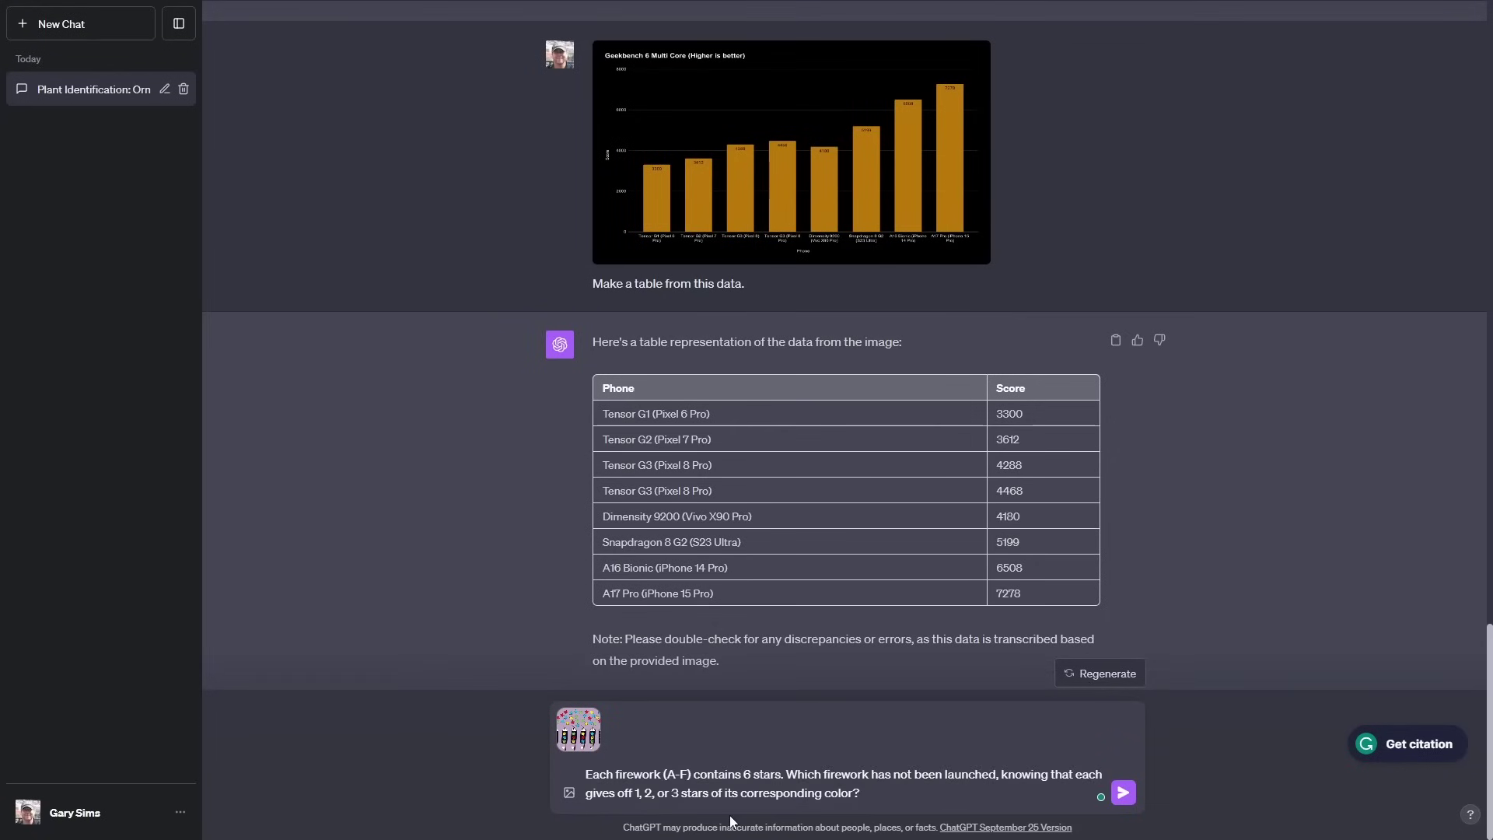
pyautogui.press('Return')
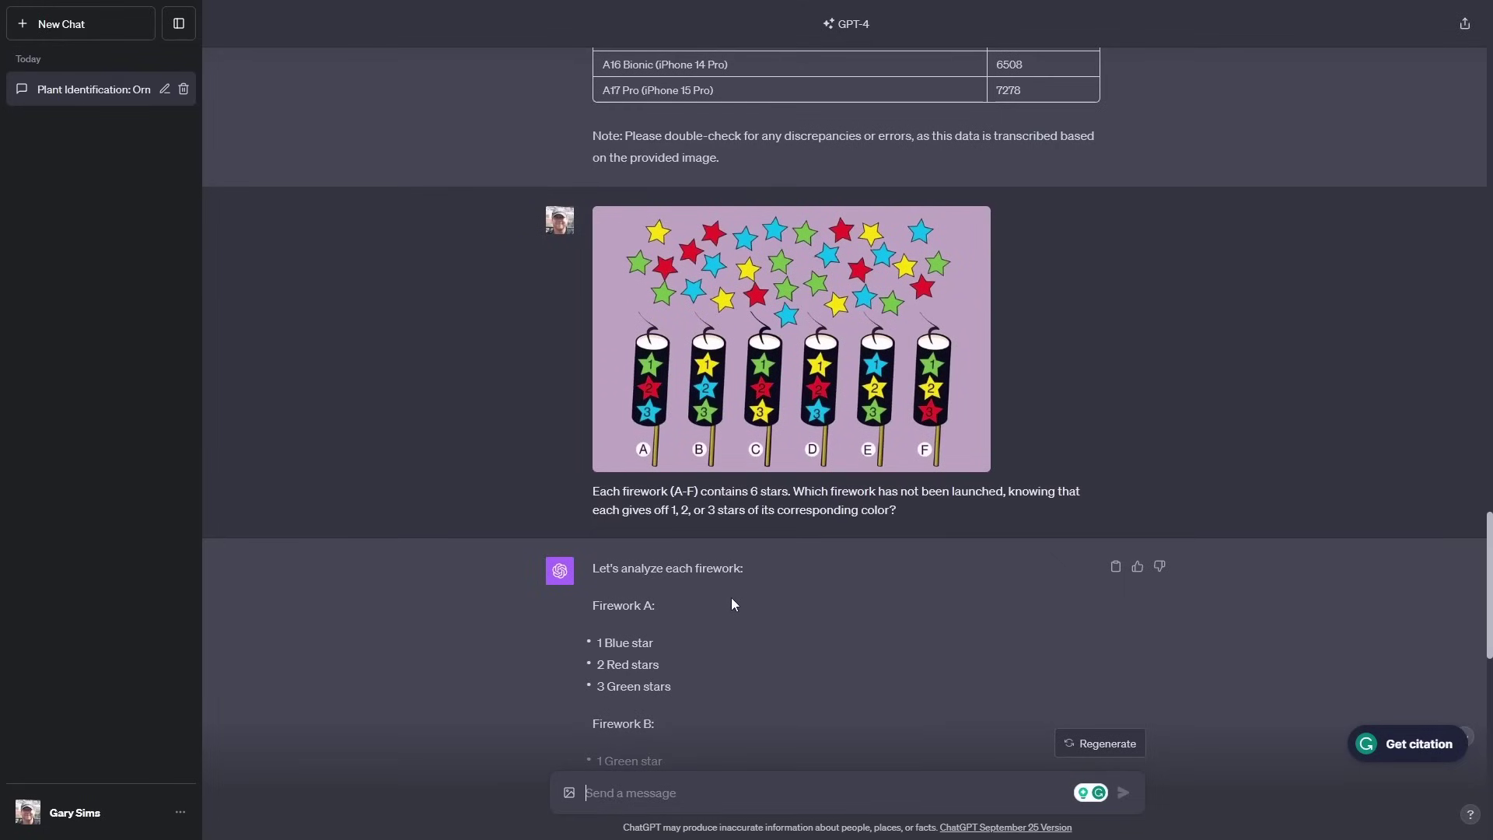
# Scroll through the fireworks reply to read its Firework C conclusion.
pyautogui.scroll(-1, 720, 604)
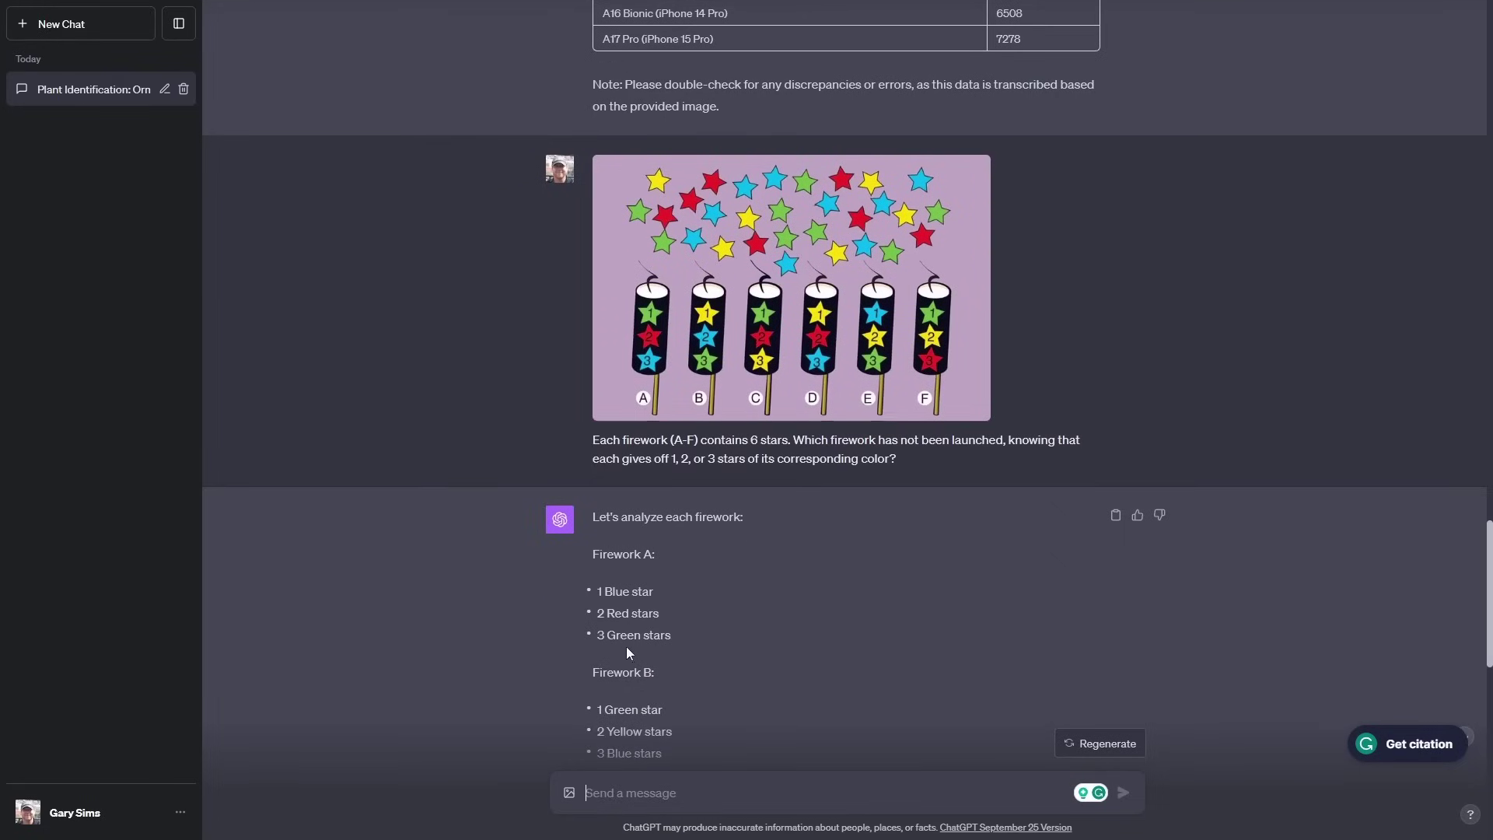
pyautogui.scroll(-2, 696, 595)
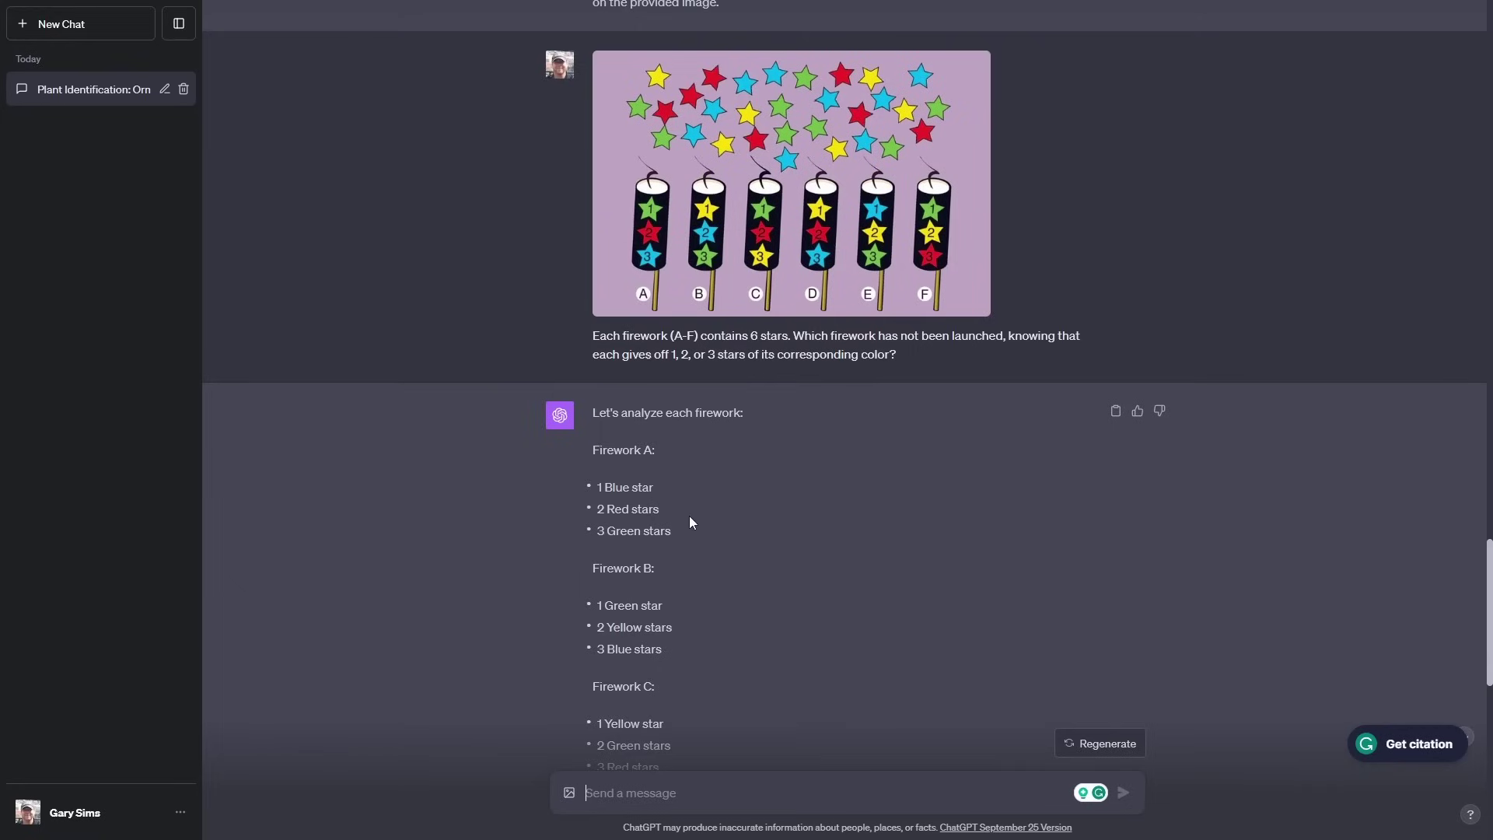
pyautogui.scroll(-8, 688, 516)
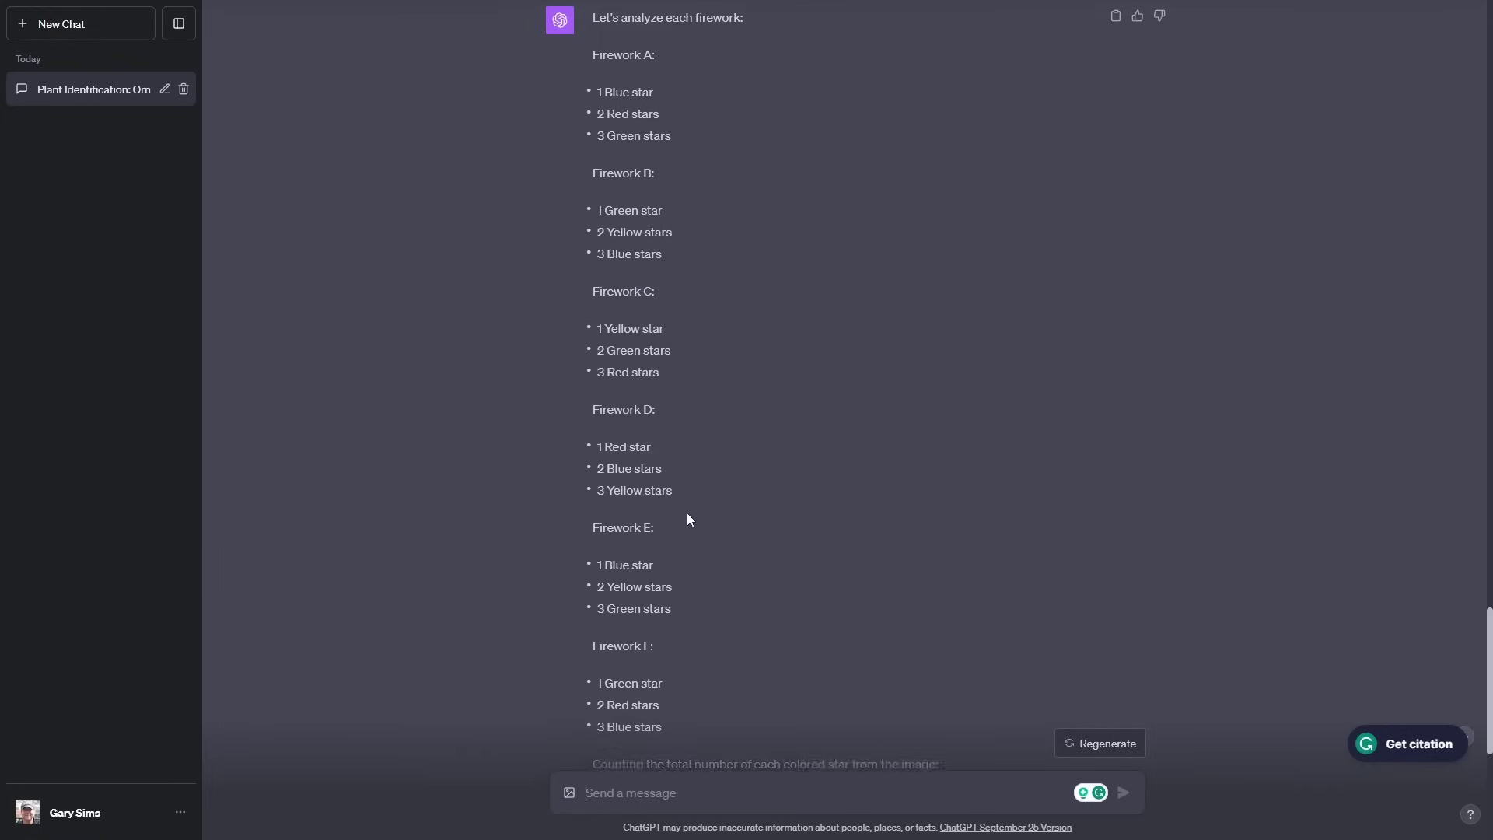
pyautogui.scroll(-2, 688, 520)
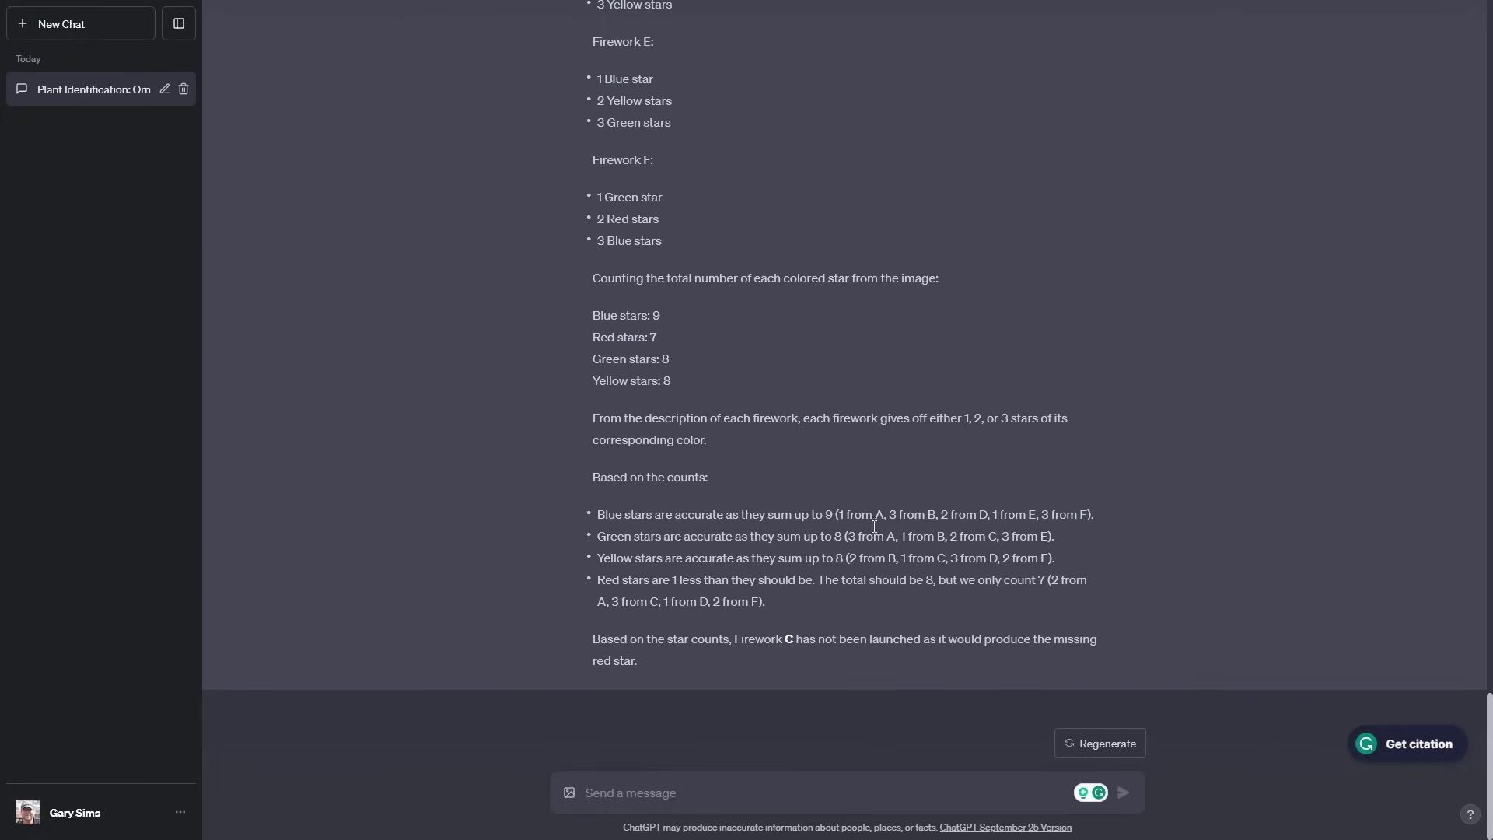
pyautogui.scroll(4, 832, 513)
pyautogui.scroll(5, 829, 506)
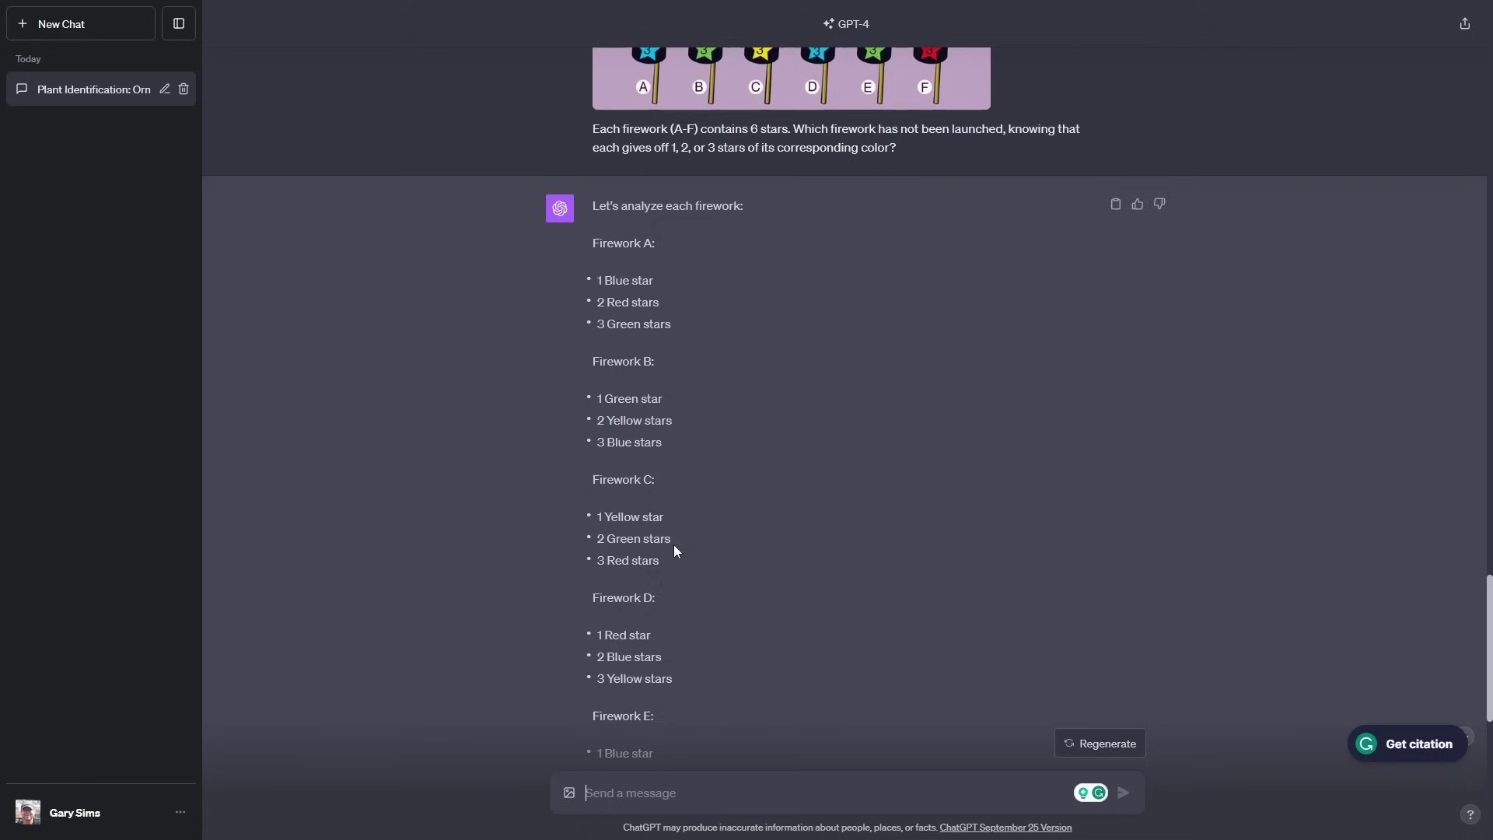
pyautogui.scroll(2, 684, 540)
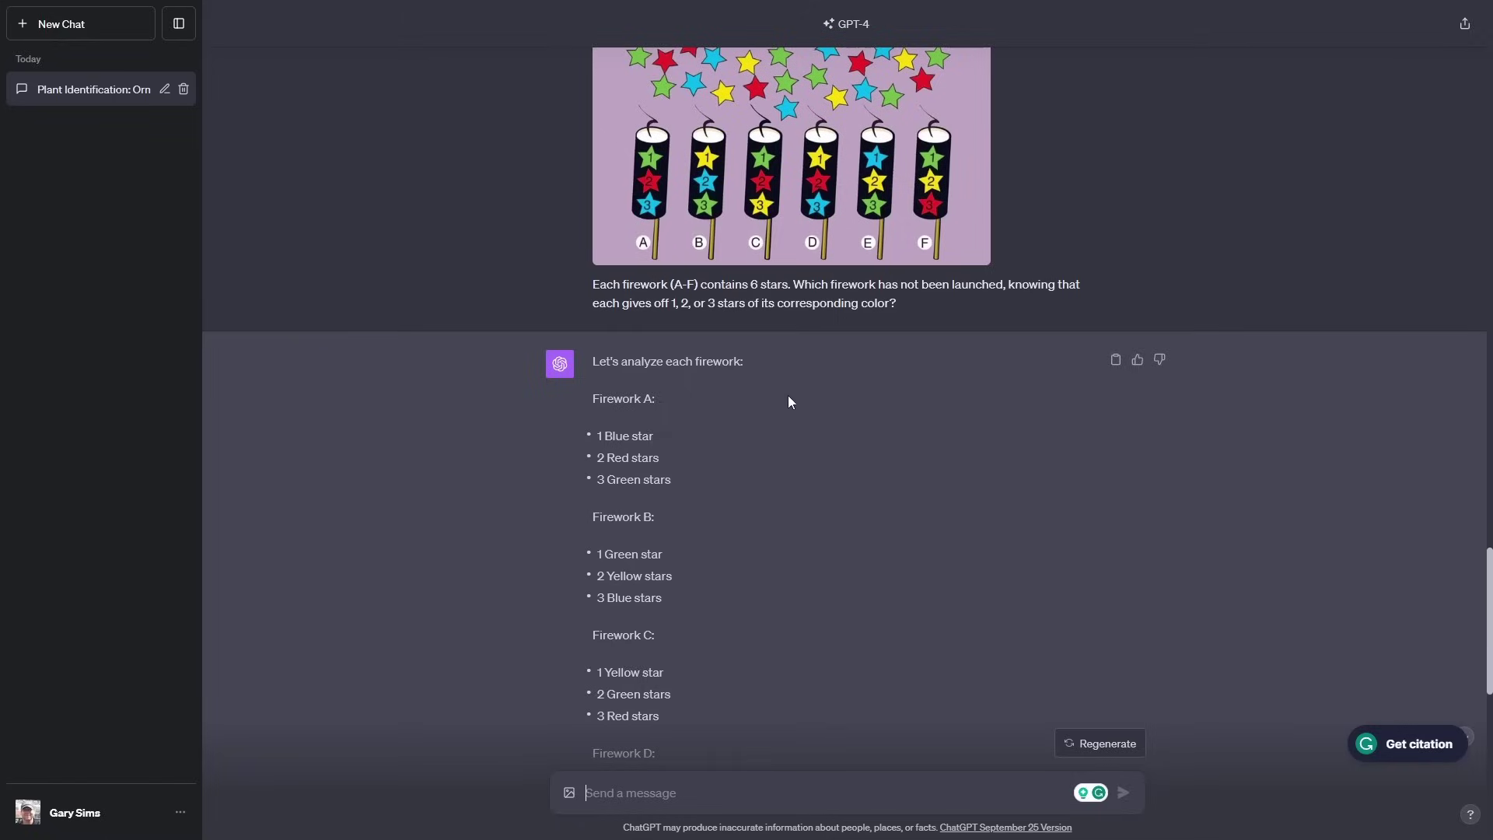
pyautogui.scroll(-6, 793, 393)
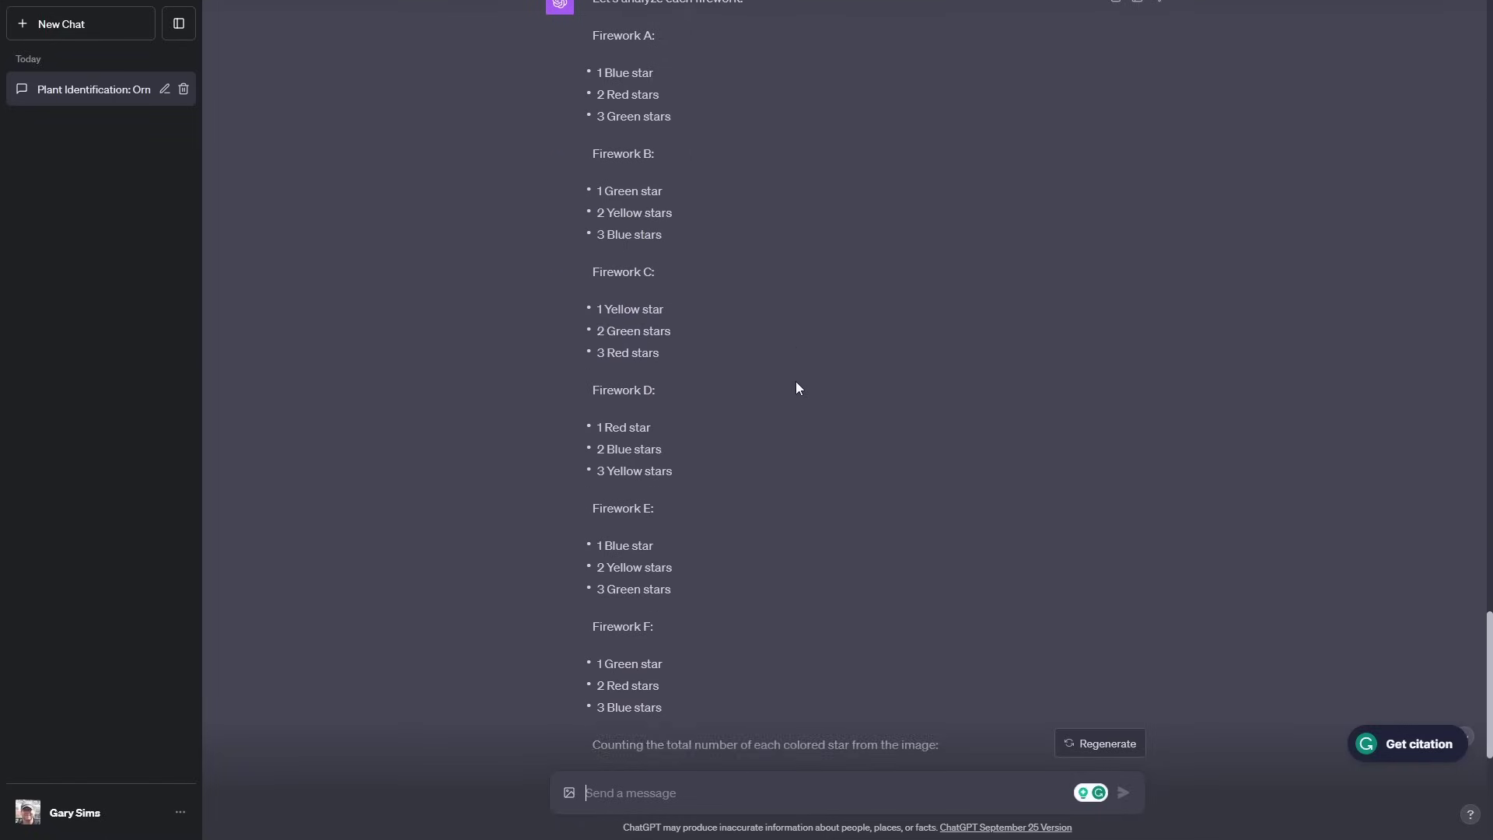
pyautogui.scroll(-5, 804, 456)
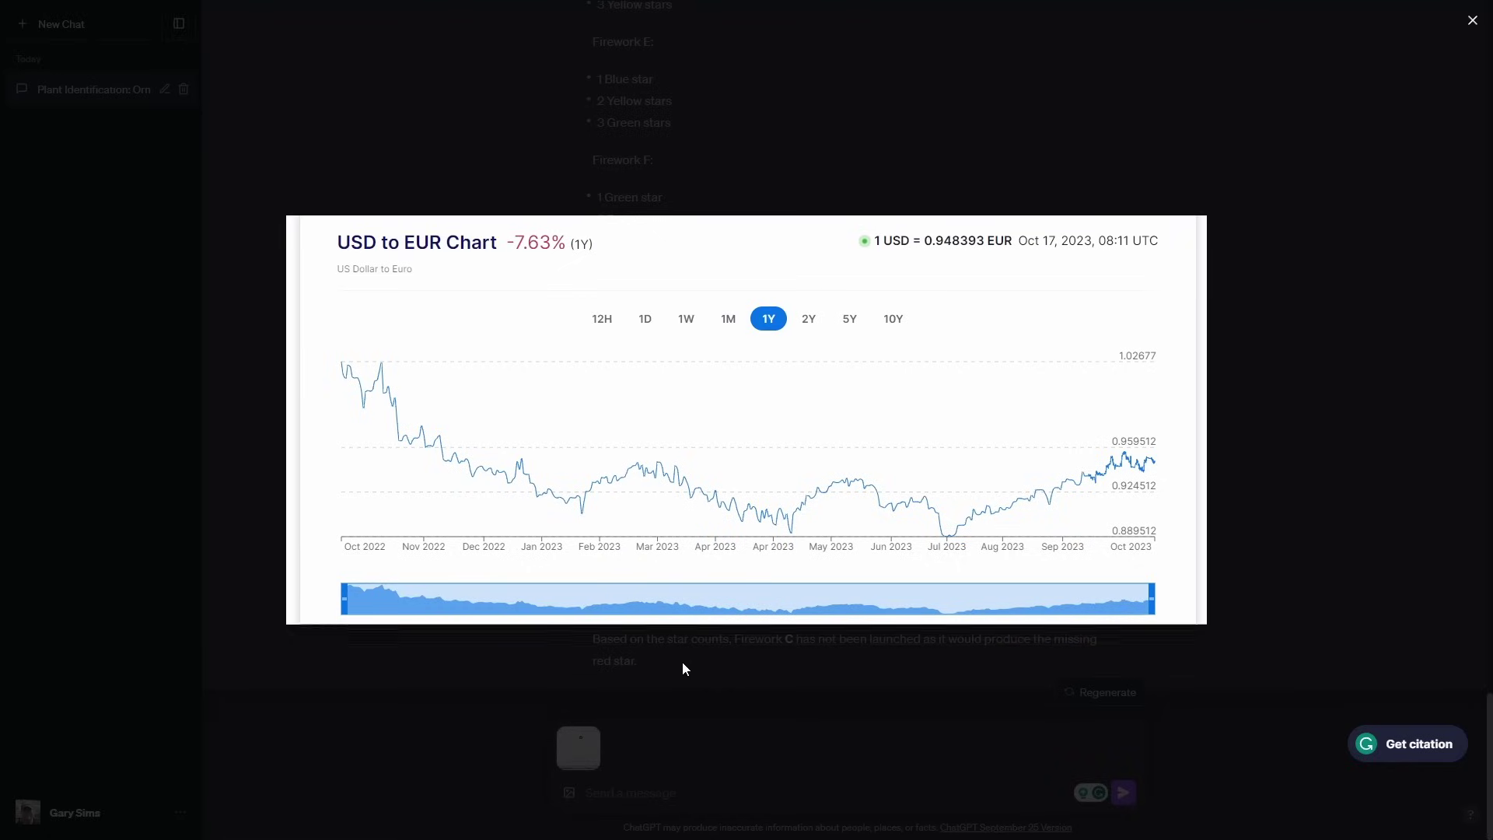
# Ask 'What am I looking at?' about the USD to EUR chart, then draft a follow-up.
pyautogui.click(272, 570)
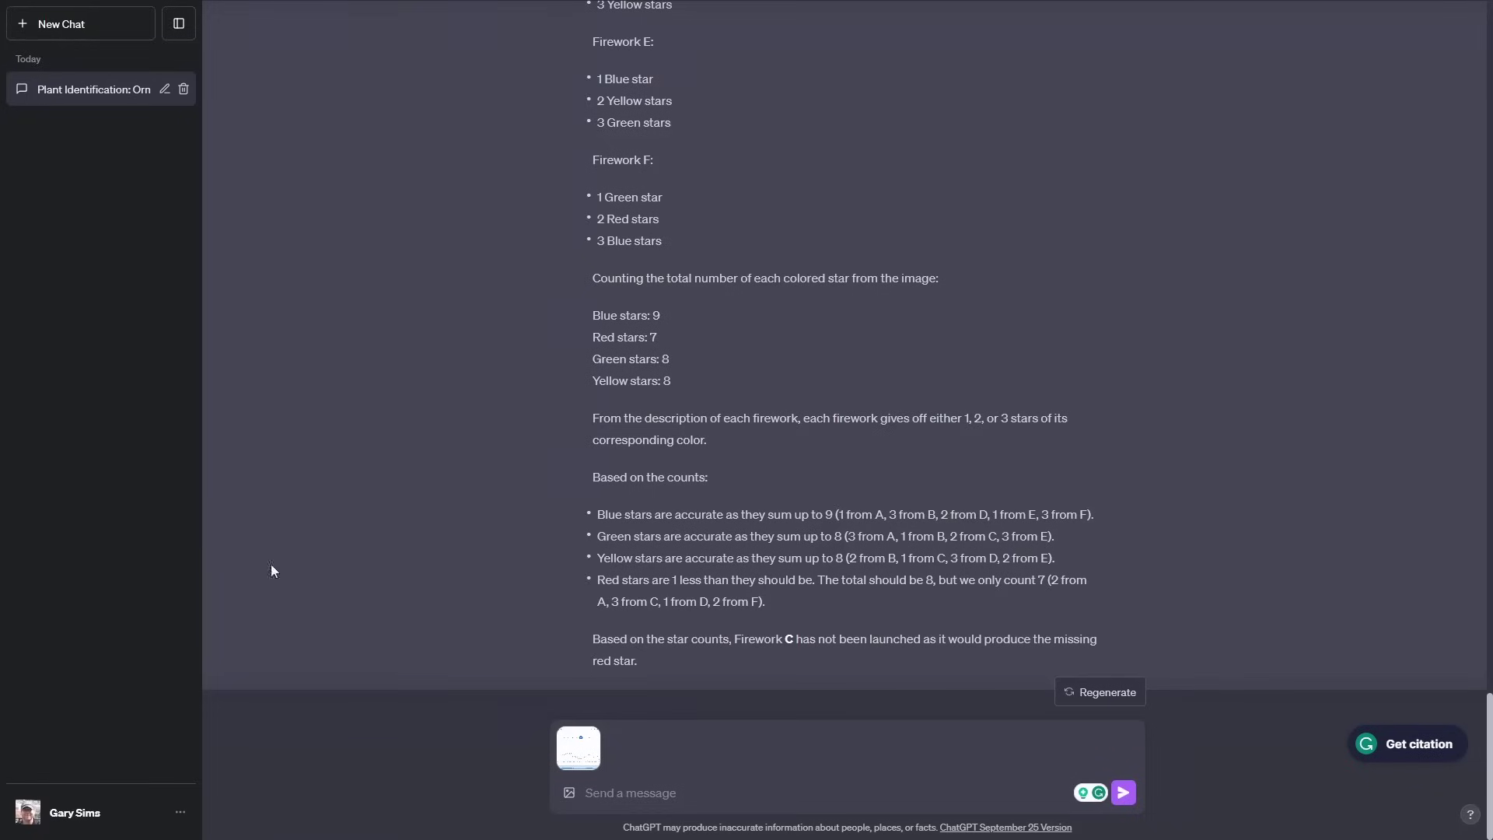
pyautogui.click(639, 795)
pyautogui.write('What am I looking at?')
pyautogui.press('Return')
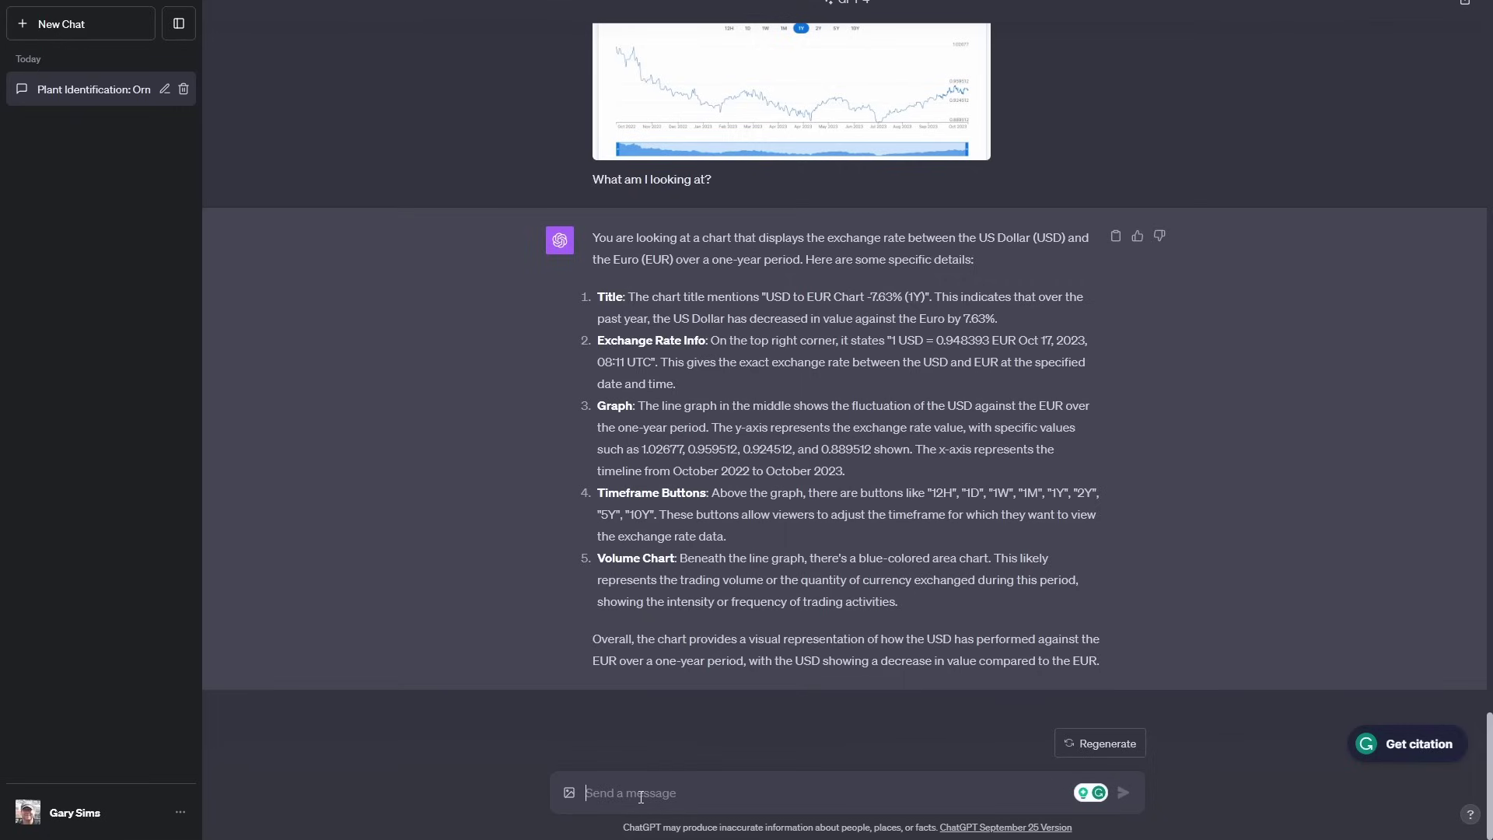
pyautogui.write('What does that mean about t')
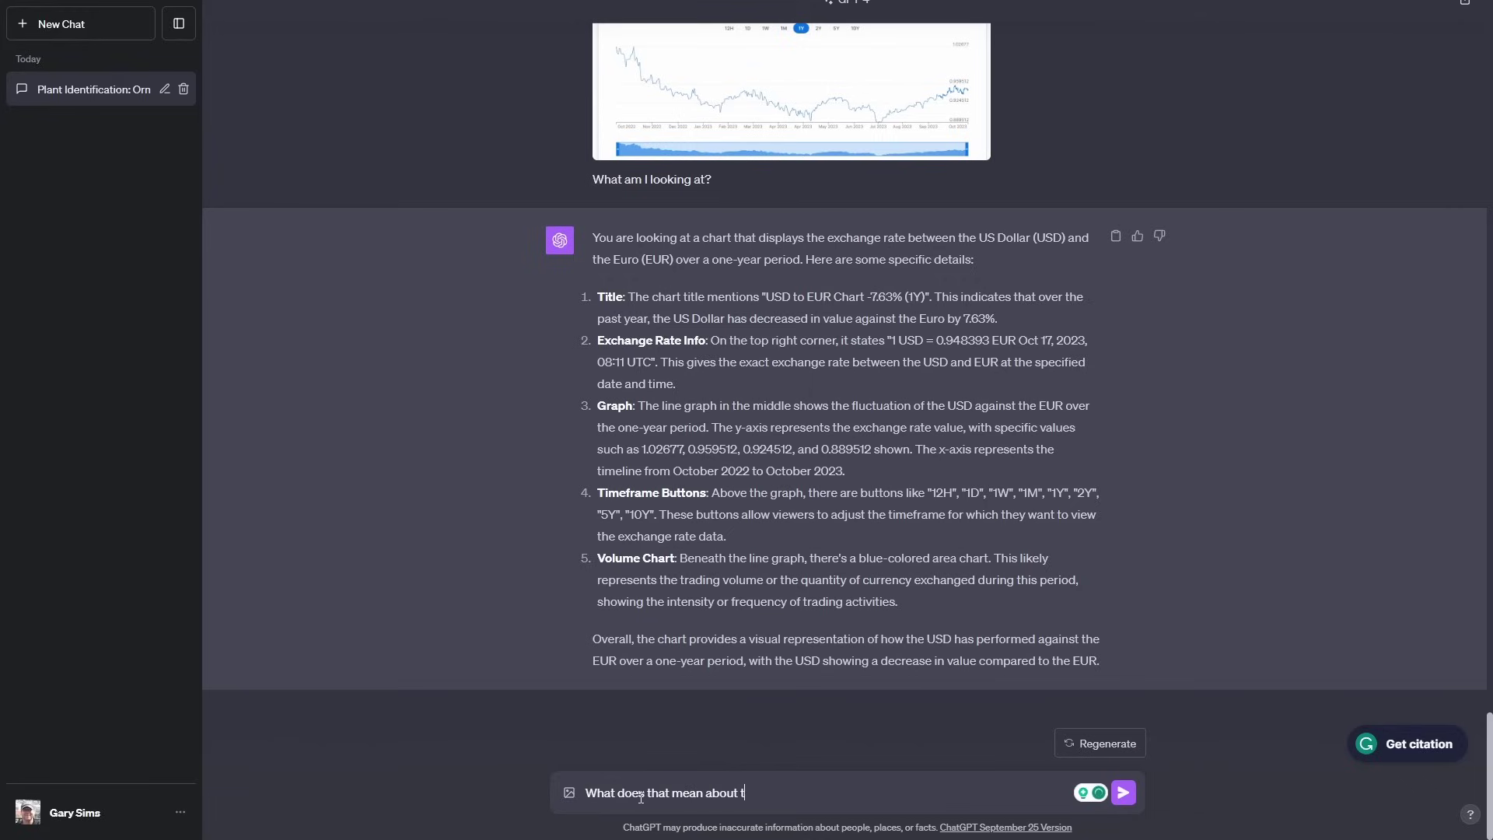
pyautogui.write('he value of the USD compared to the EU')
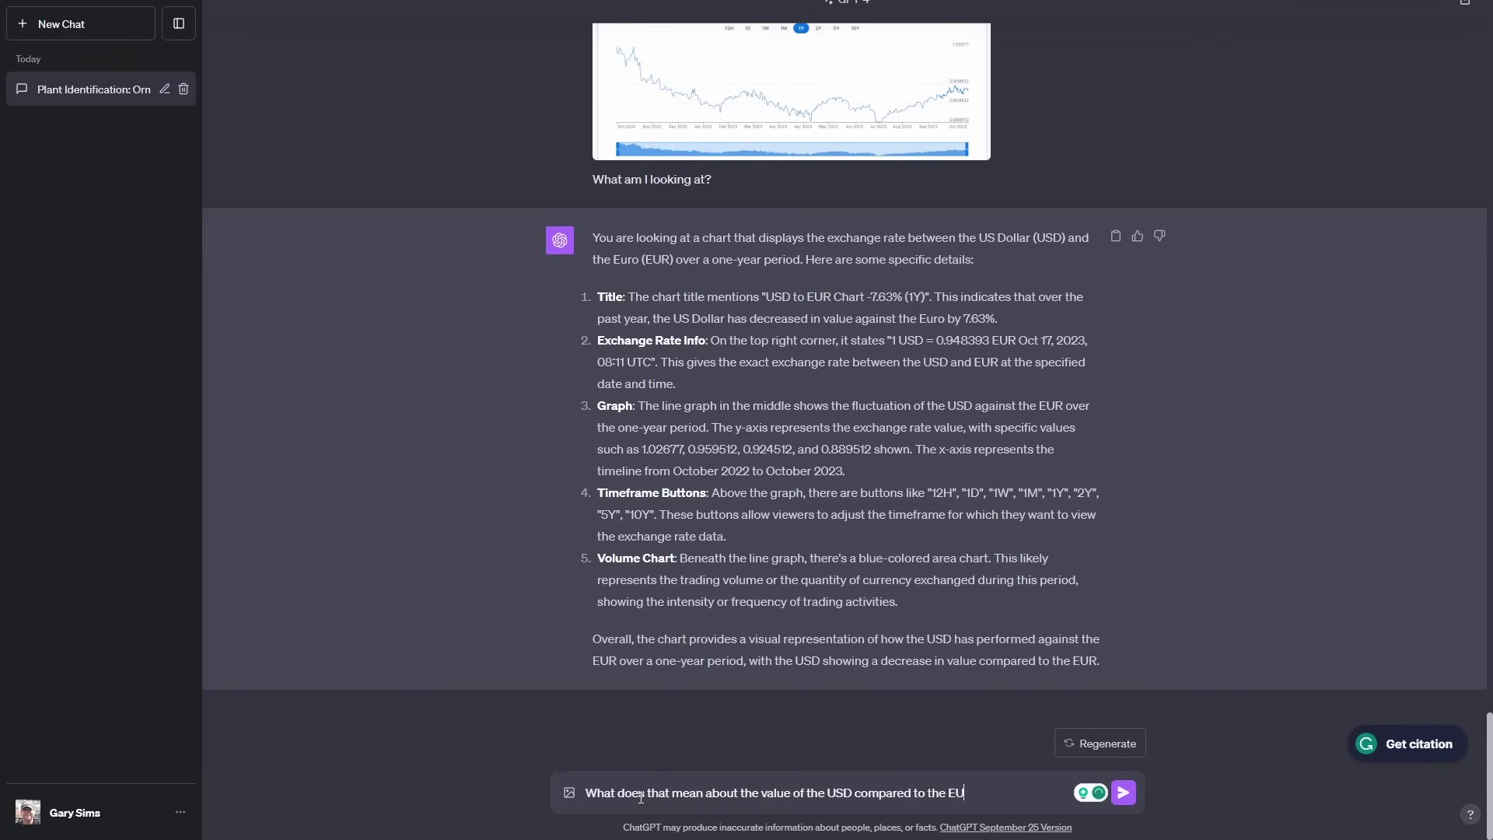
pyautogui.write('R?')
# Send the follow-up asking what the chart means for the USD's value versus the EUR.
pyautogui.press('Return')
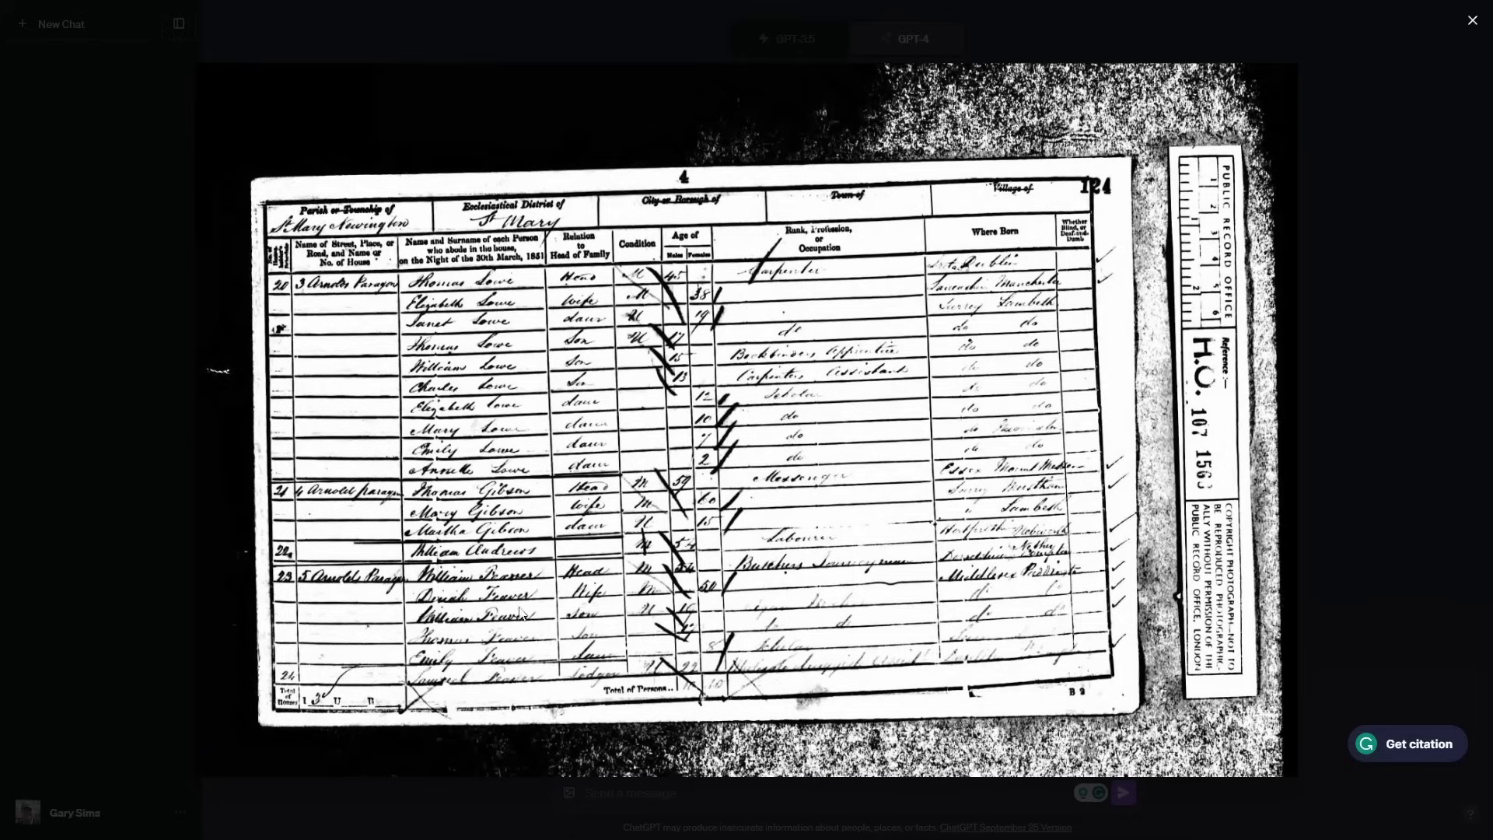
# Ask 'Transcribe the text in this image' about the handwritten 1851 census page.
pyautogui.click(790, 793)
pyautogui.write('Transc')
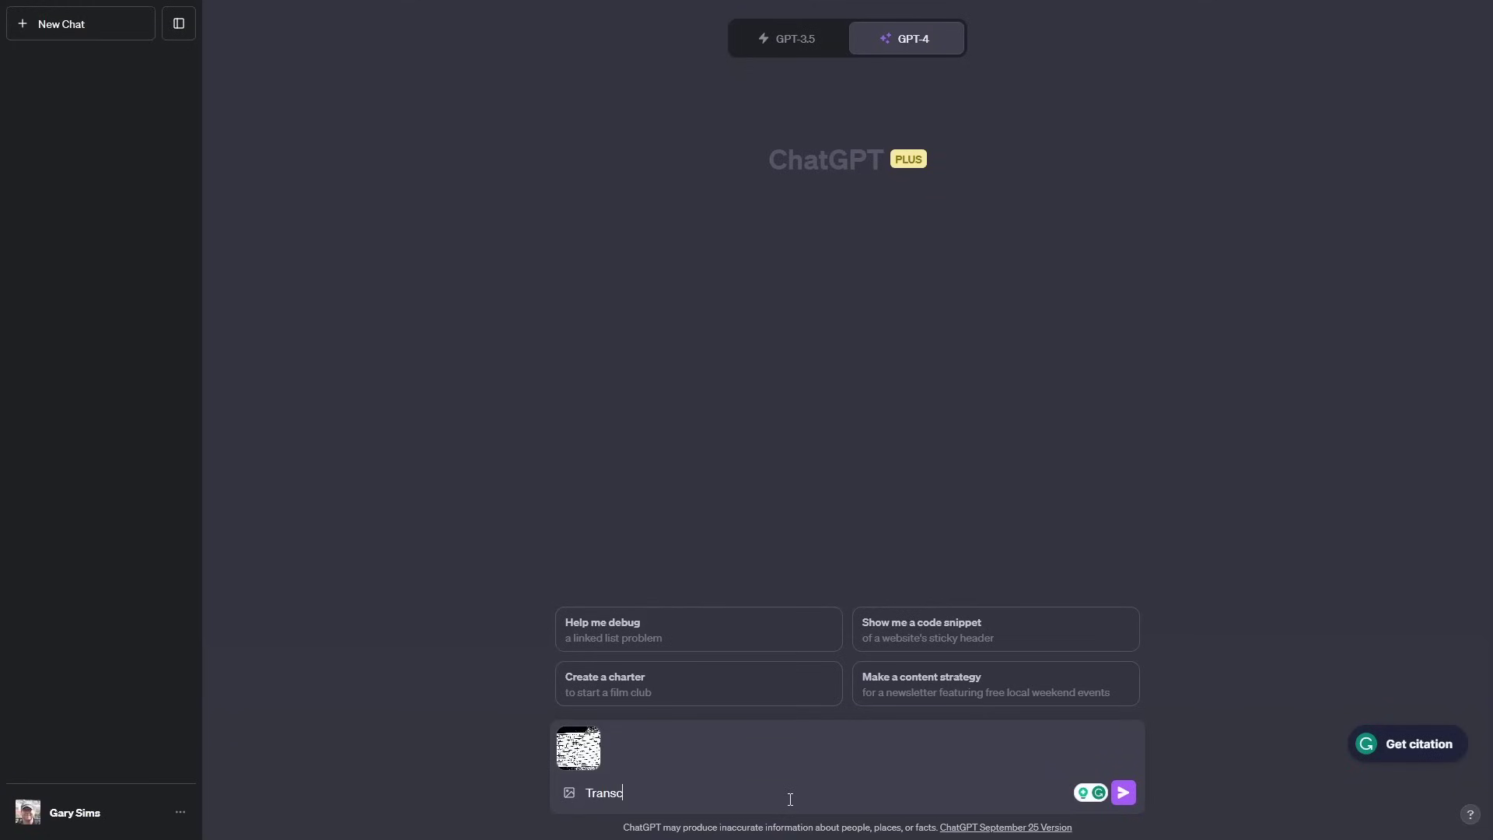
pyautogui.write('ribe the text in this image.')
pyautogui.press('Return')
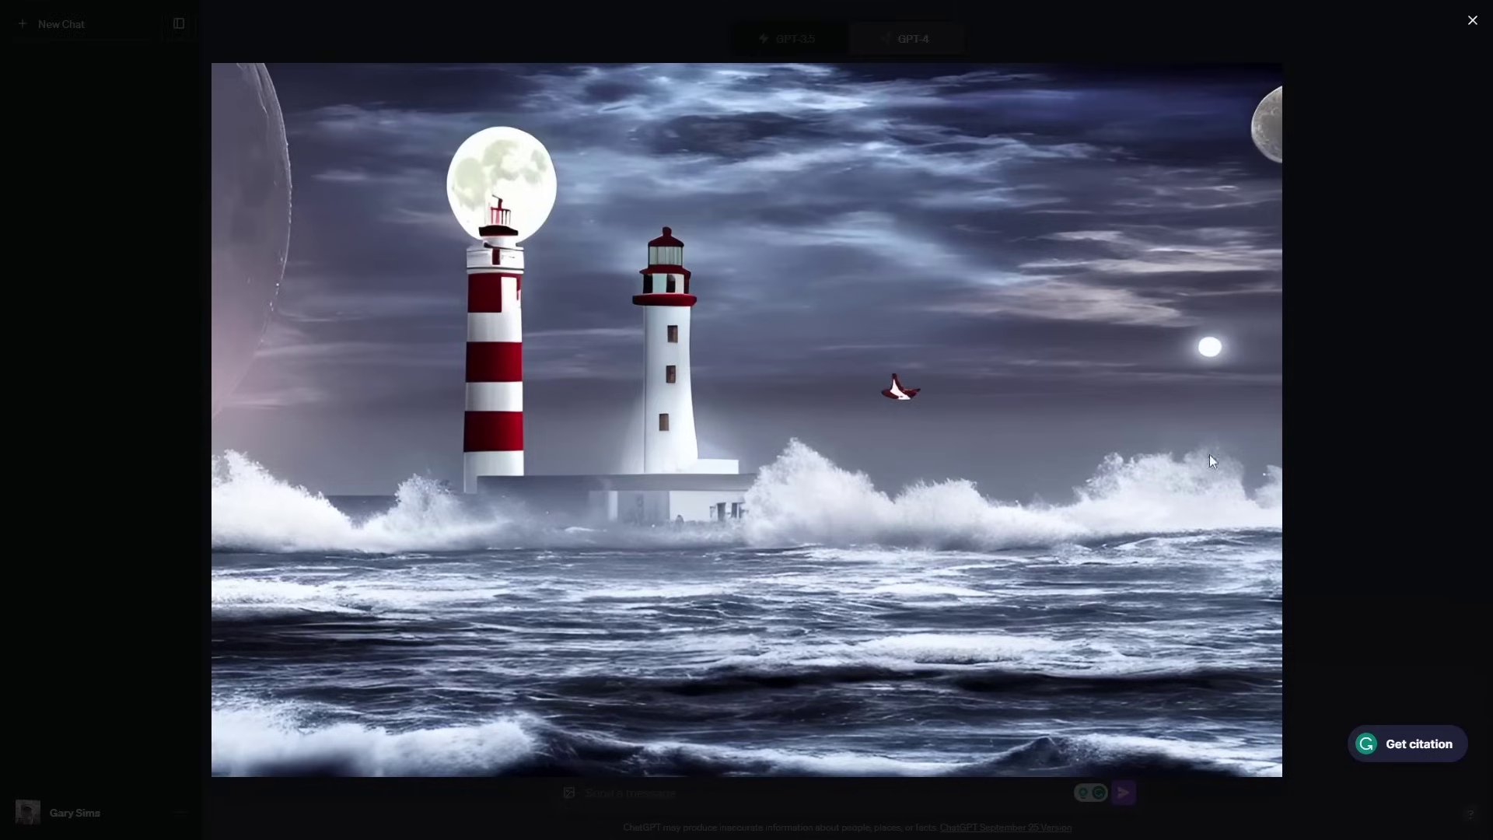
# Send 'Describe this image' with the stormy lighthouse seascape attached.
pyautogui.click(1471, 23)
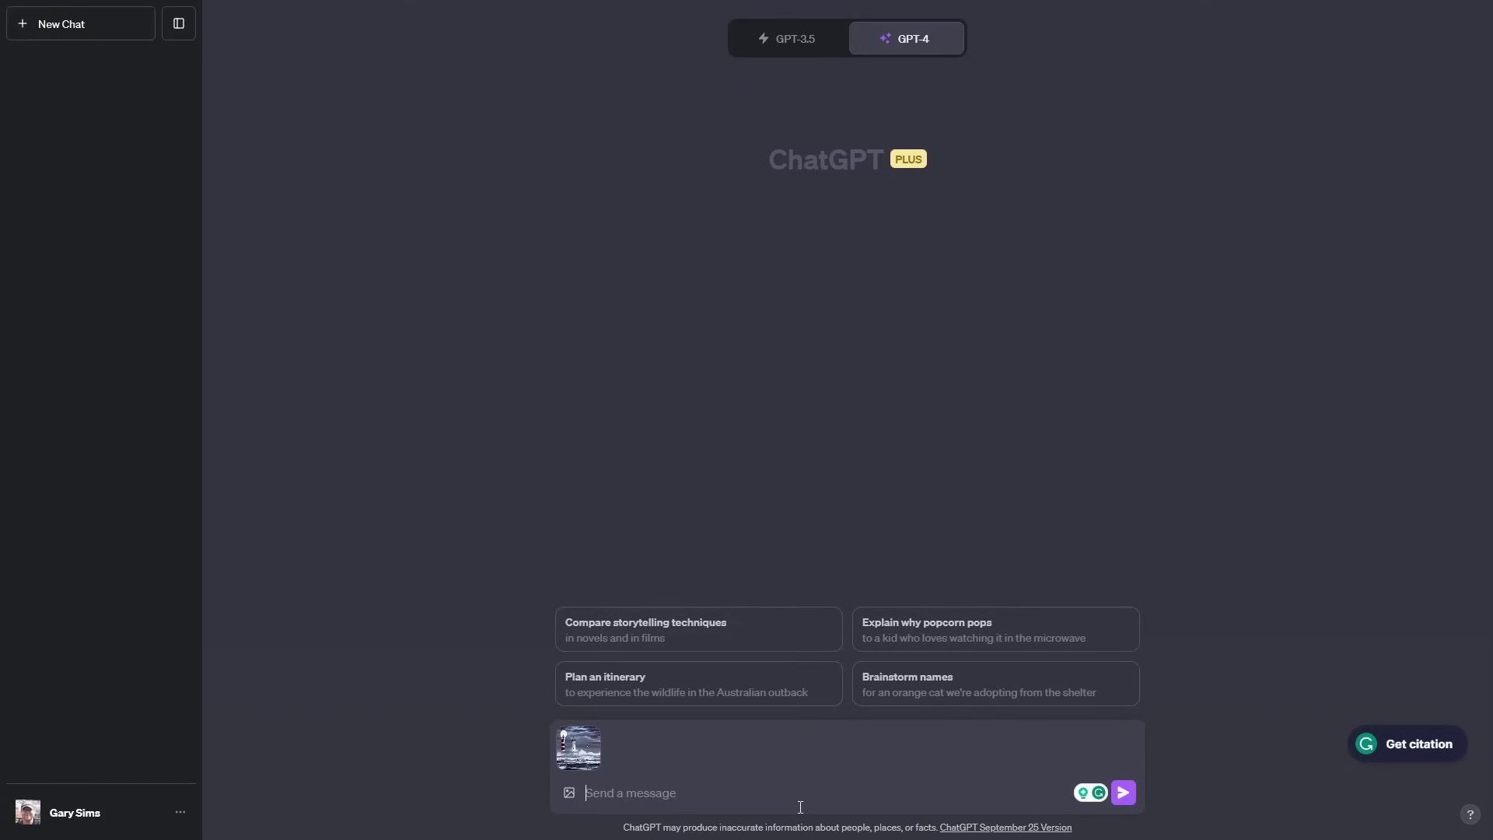
pyautogui.write('Describe this image')
pyautogui.press('Return')
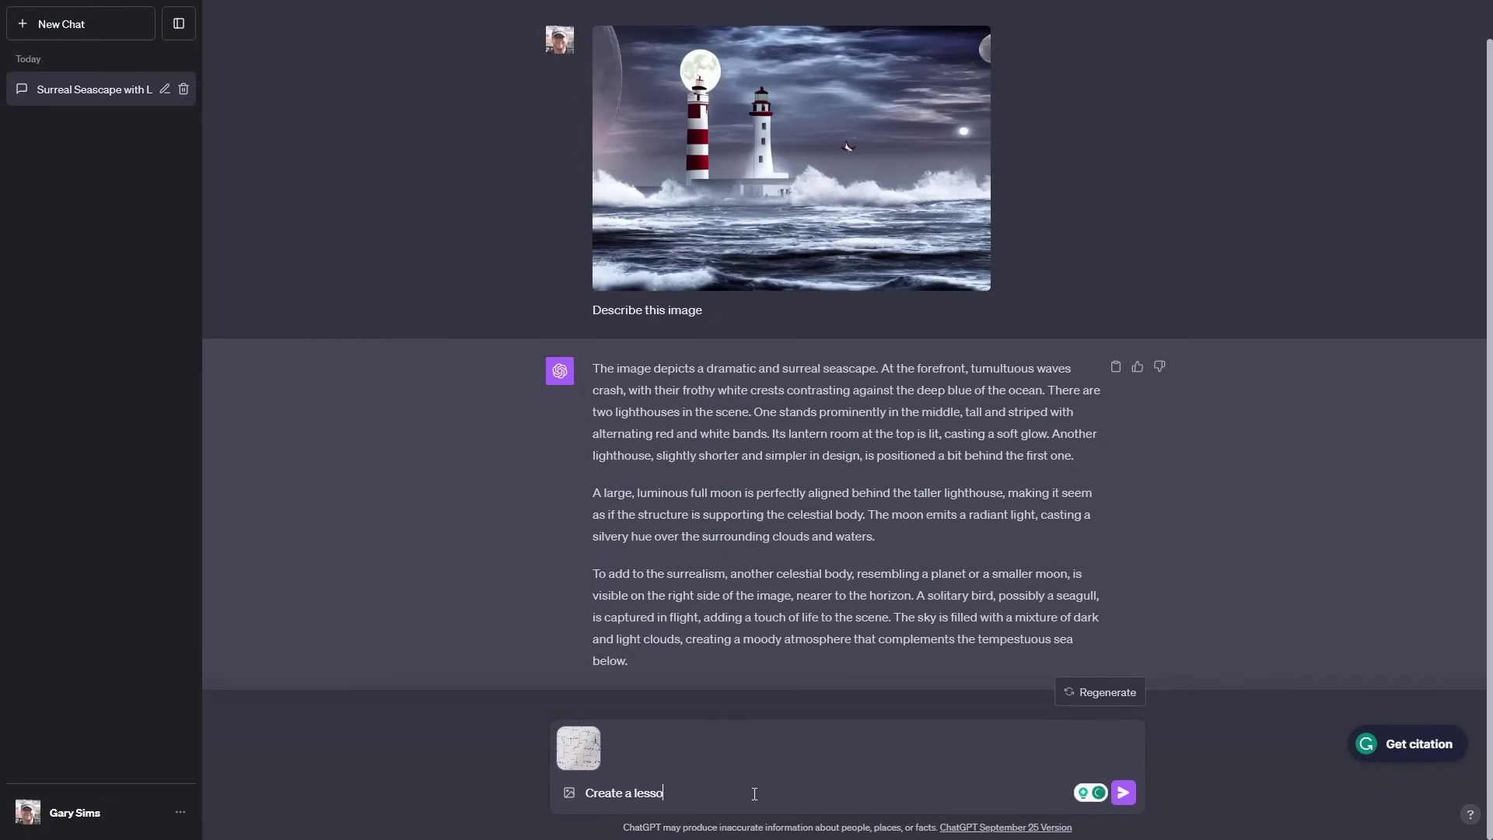
# Ask for a high school computer science lesson plan based on the binary tree image.
pyautogui.write('n plan for a high school computer science cla')
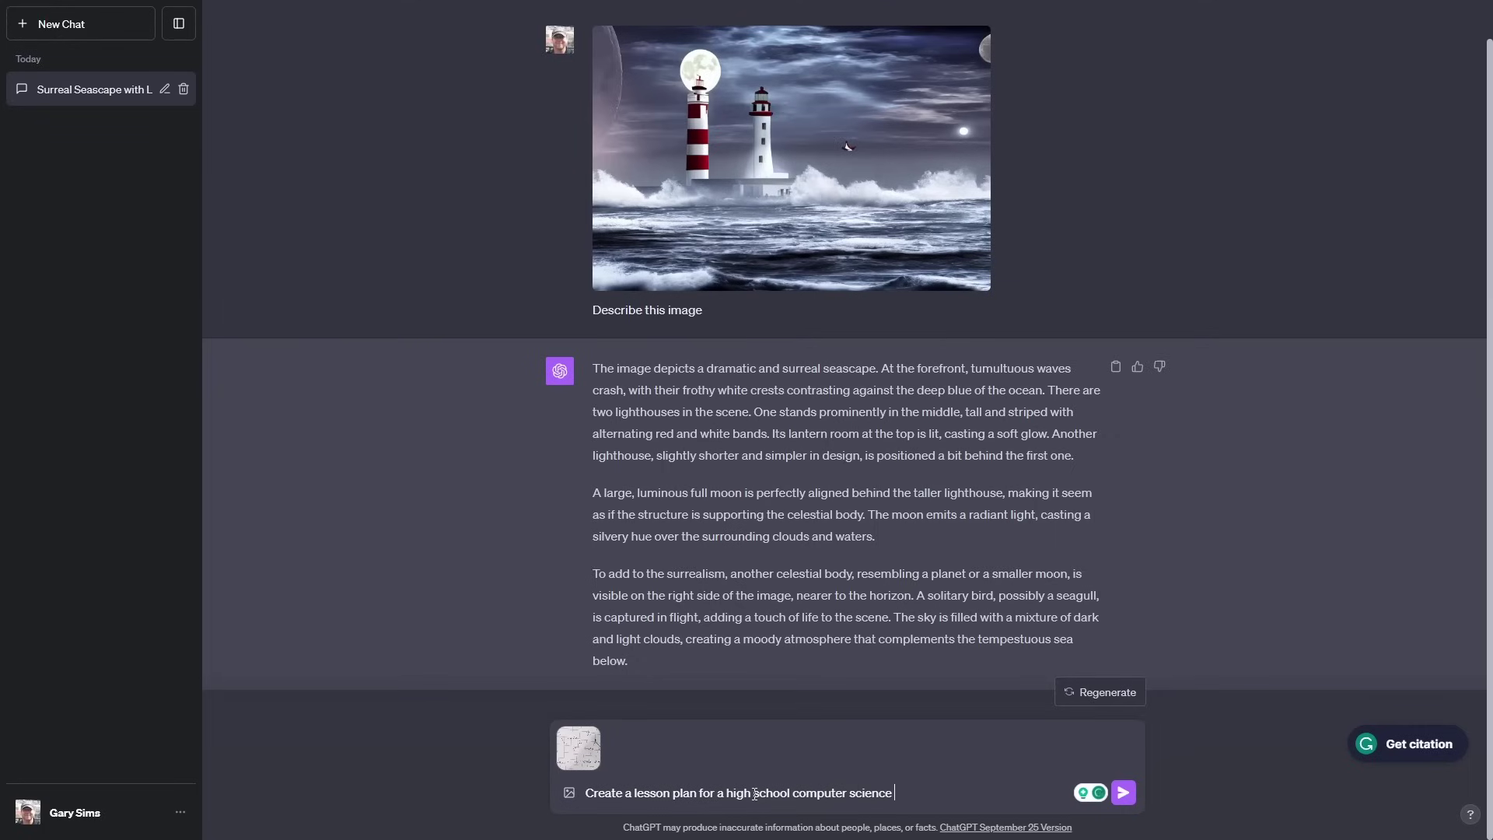
pyautogui.write('ss based on this image.')
pyautogui.press('Return')
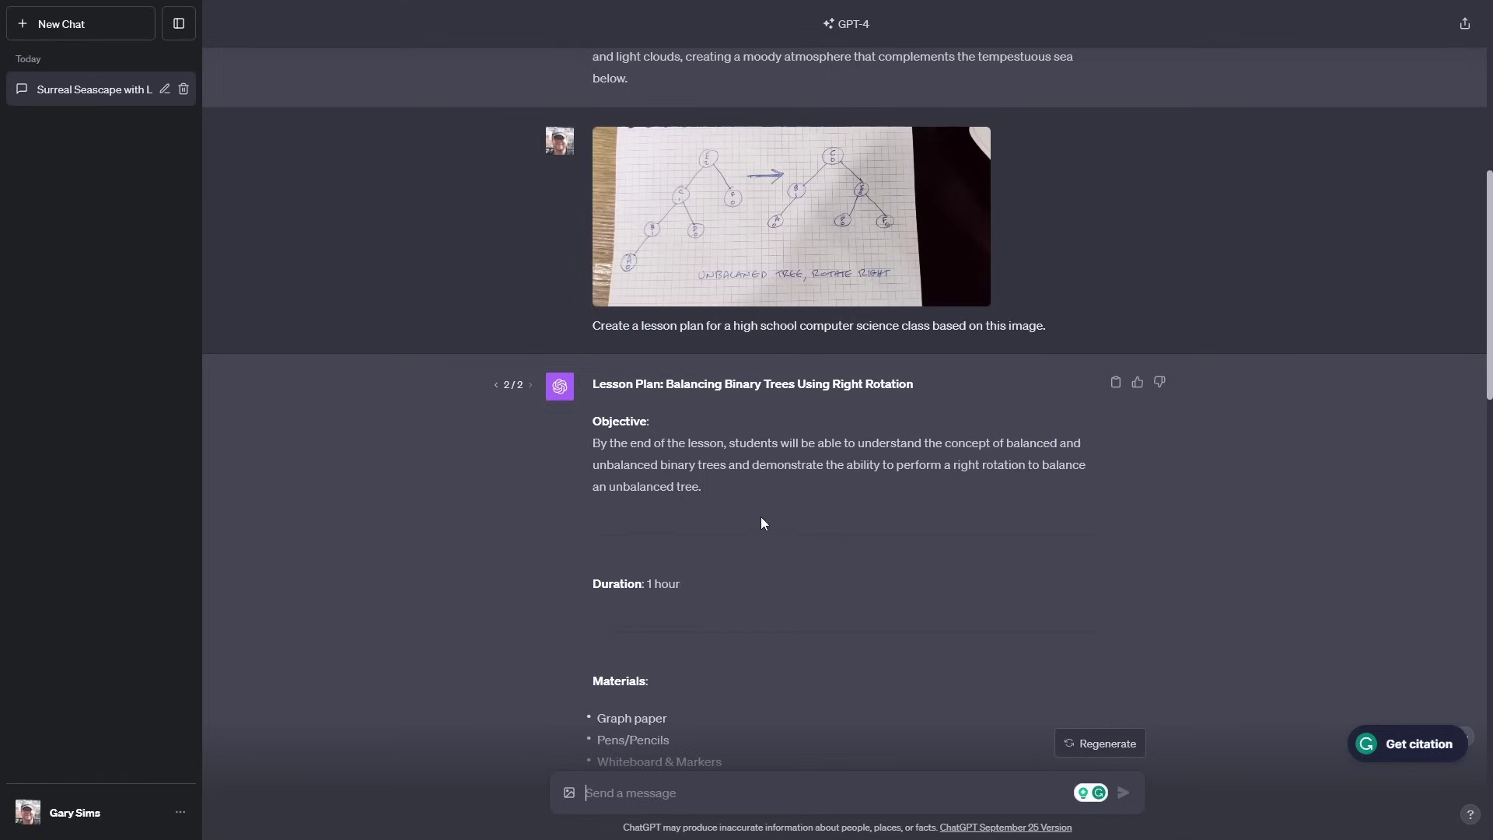
# Scroll to the lesson plan's Extensions section and select the phrase 'left rotations'.
pyautogui.scroll(-5, 860, 502)
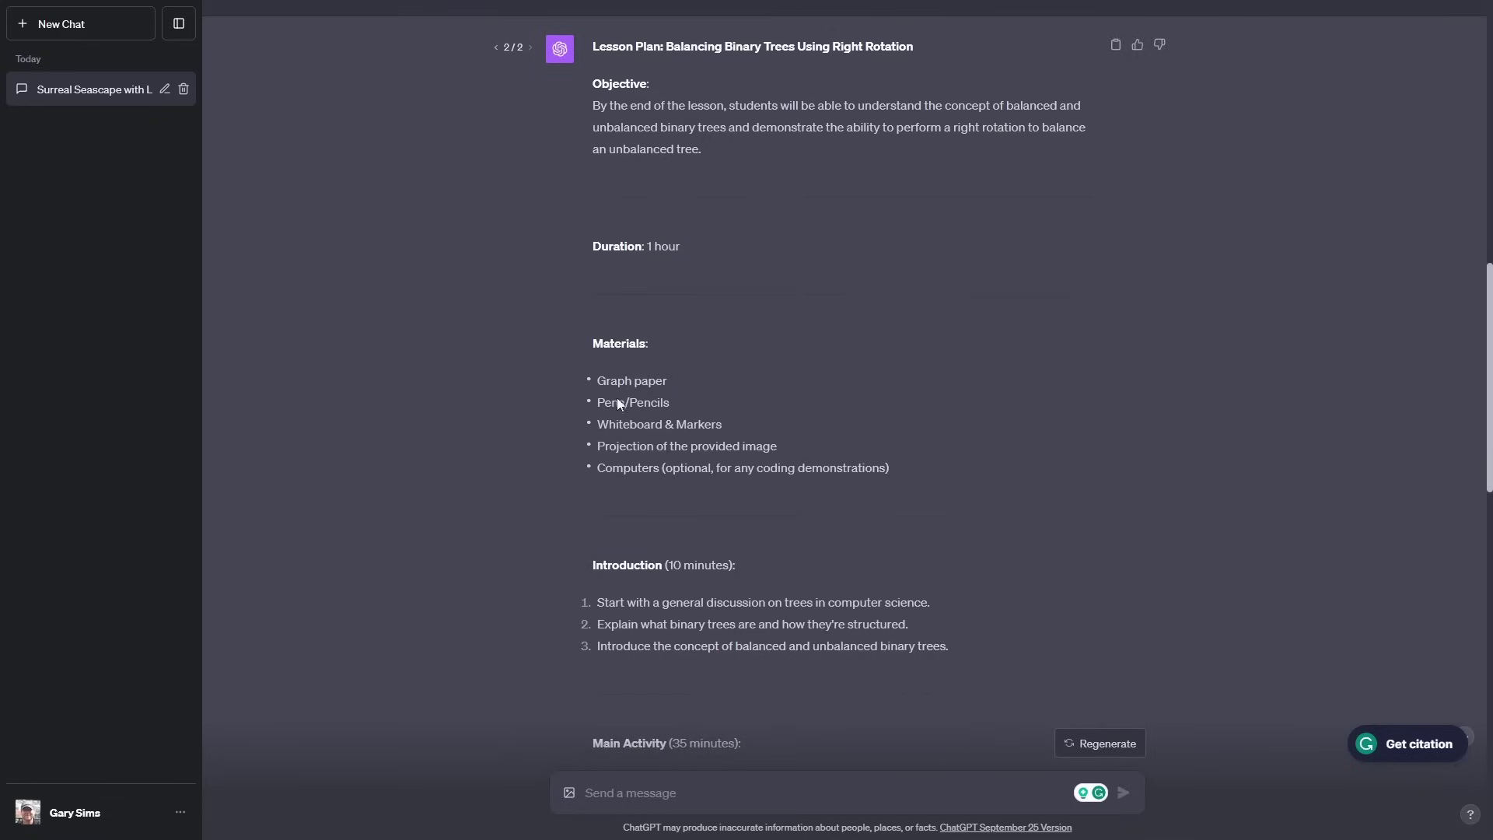
pyautogui.scroll(-2, 706, 403)
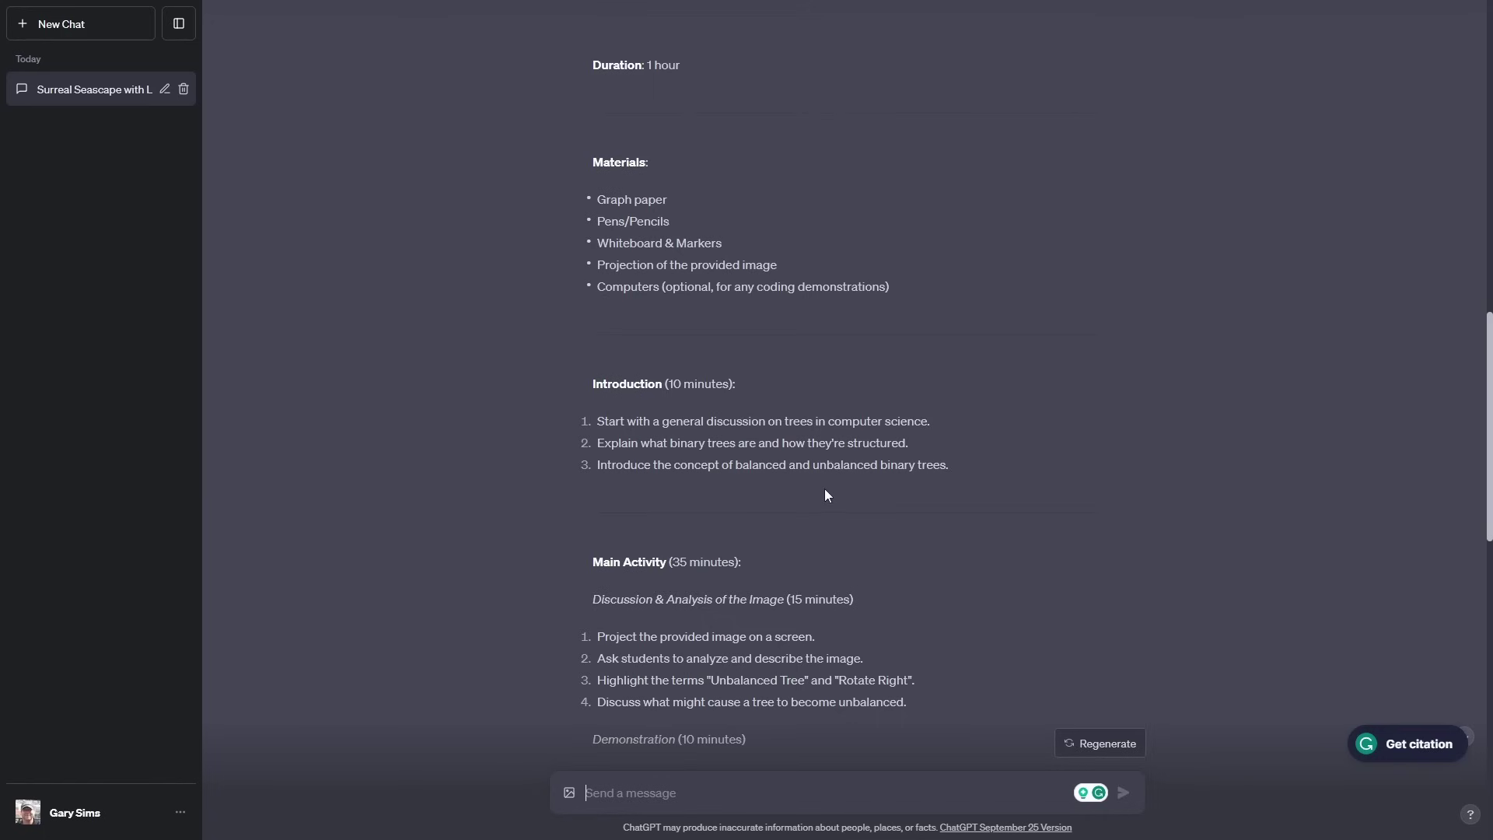
pyautogui.scroll(-3, 824, 490)
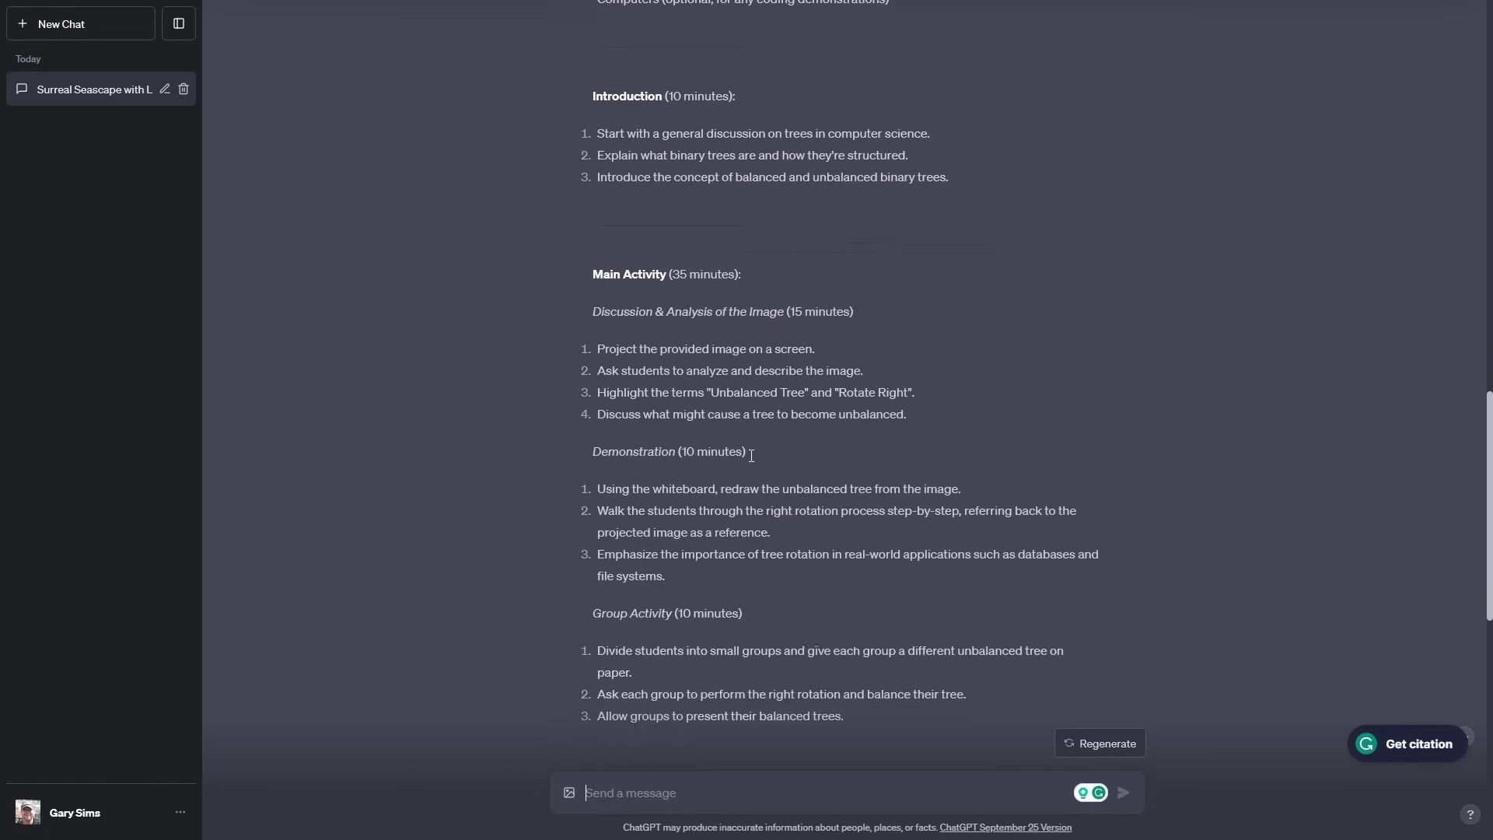
pyautogui.scroll(-1, 751, 456)
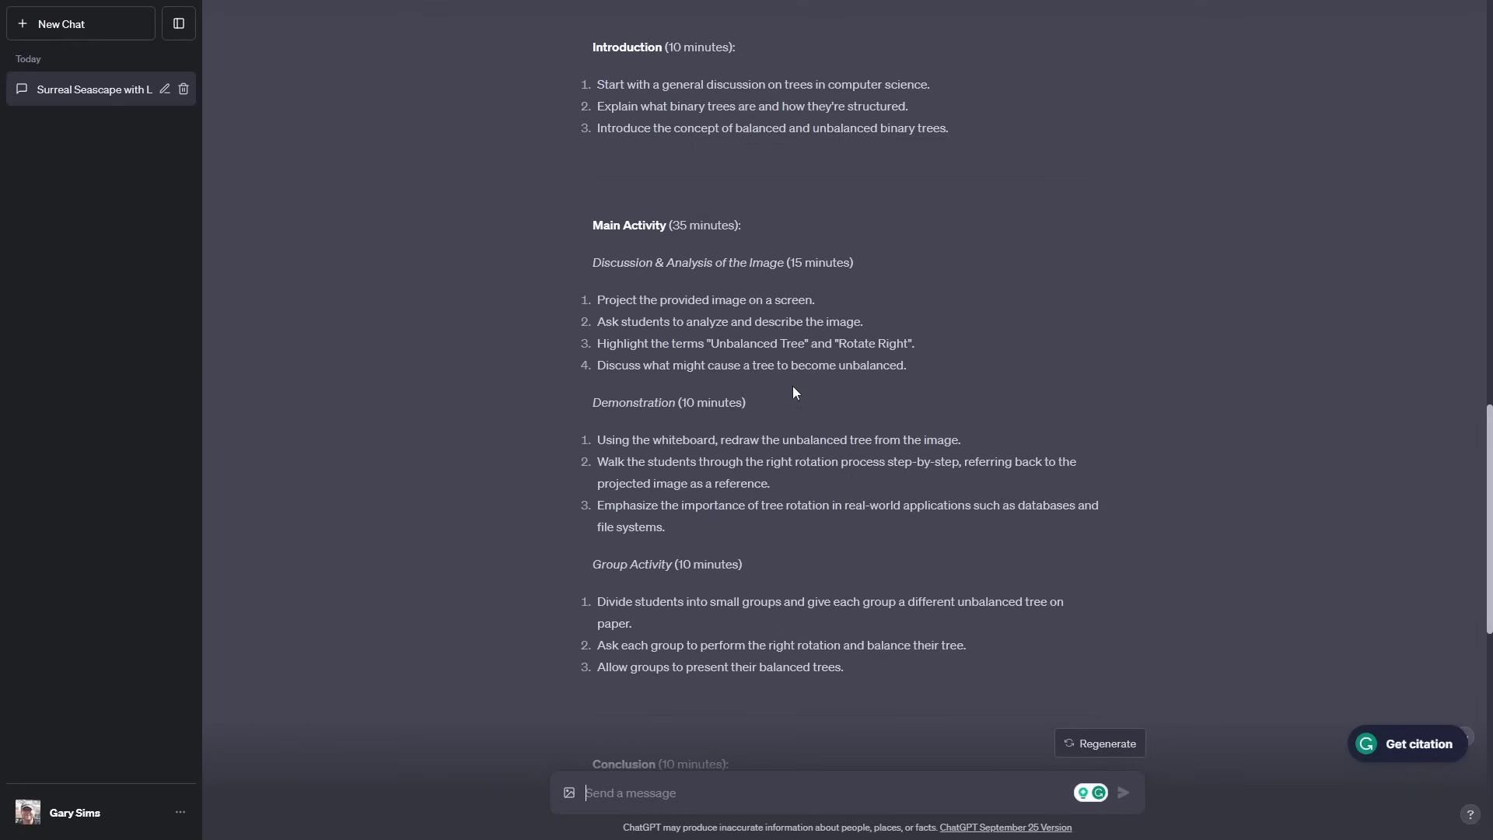
pyautogui.scroll(-3, 790, 386)
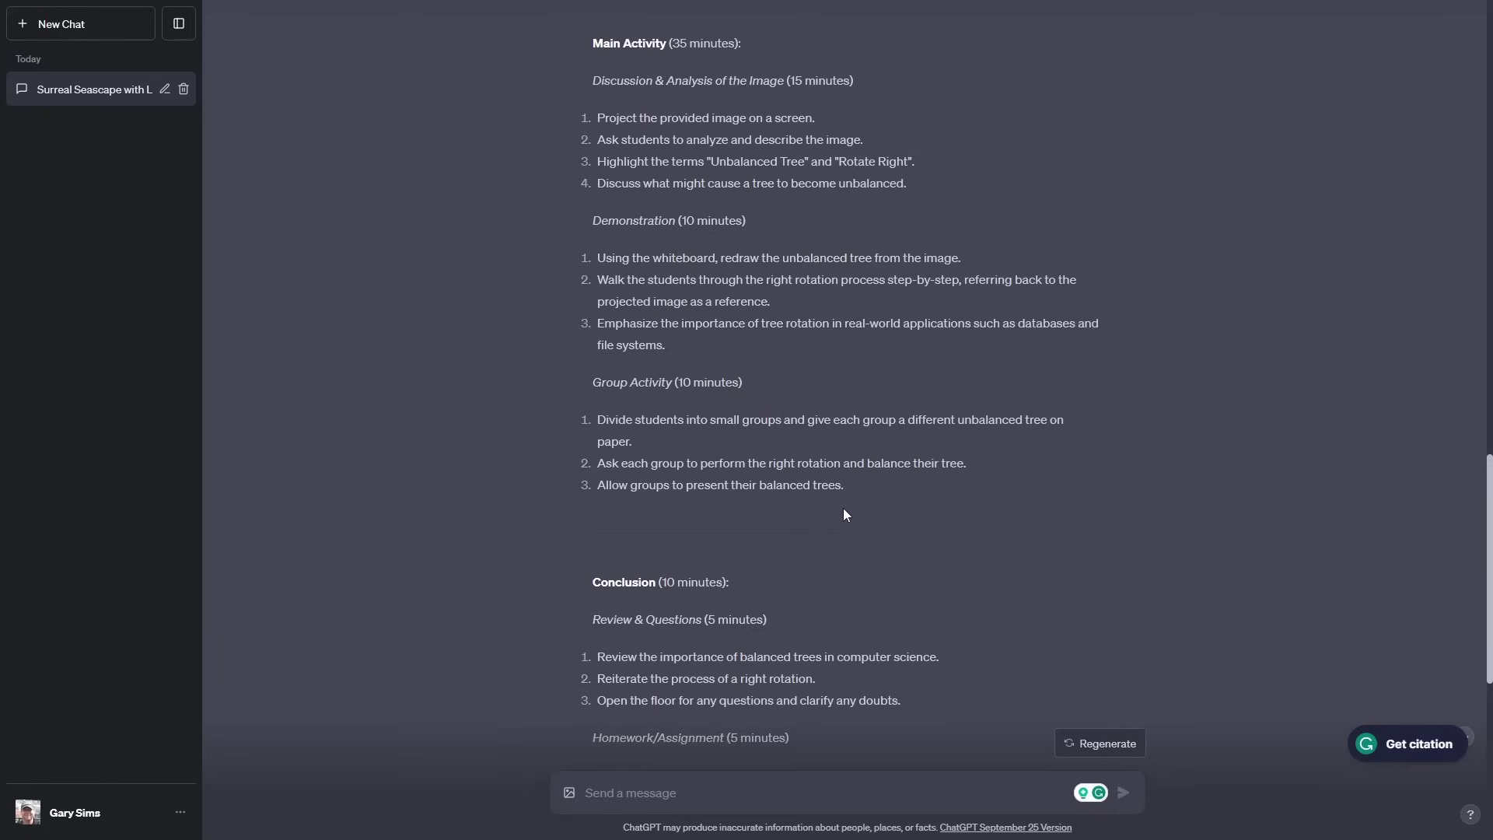
pyautogui.scroll(-1, 832, 509)
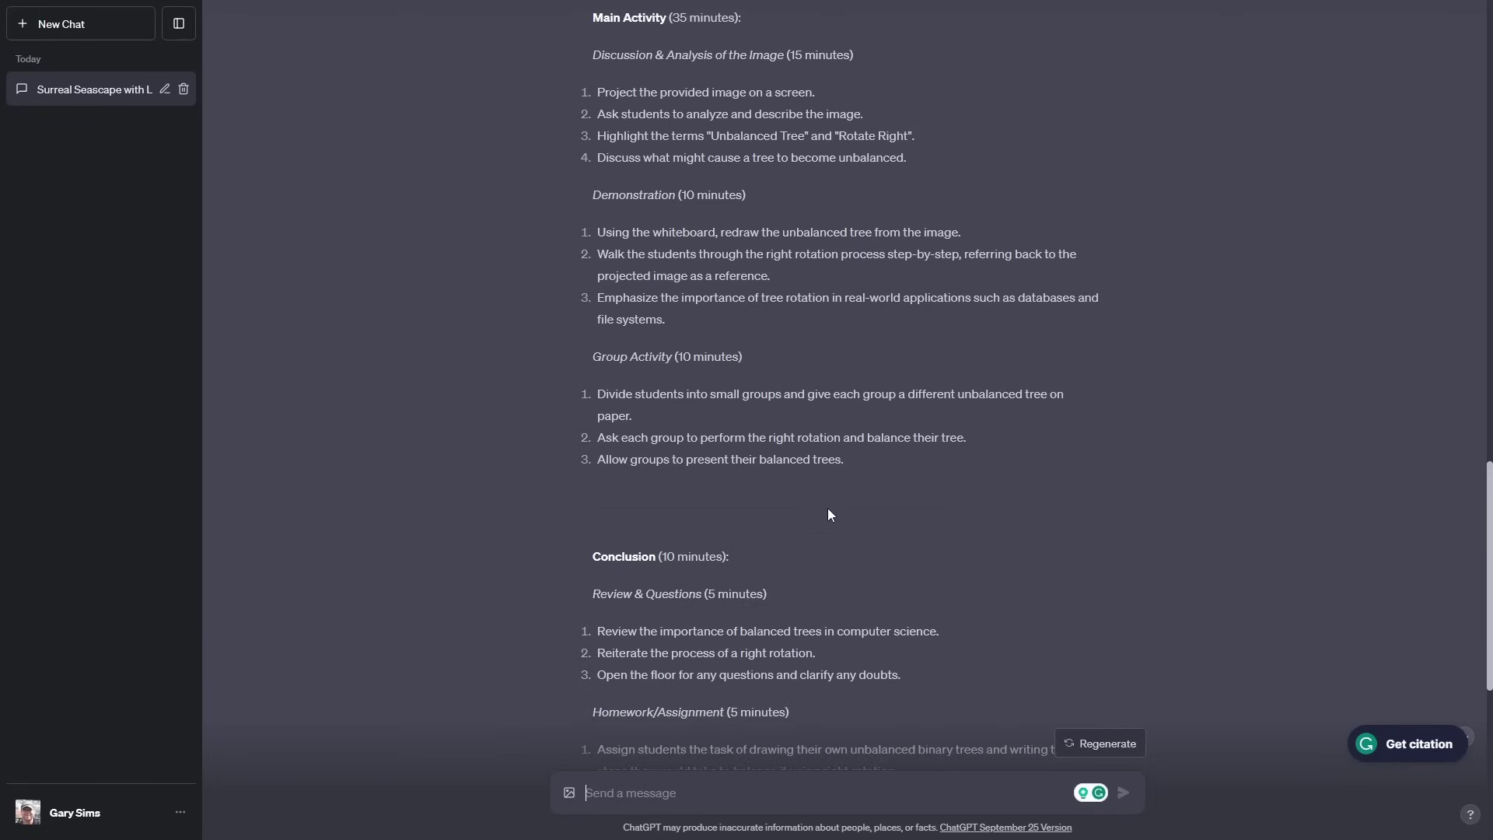
pyautogui.scroll(-3, 817, 518)
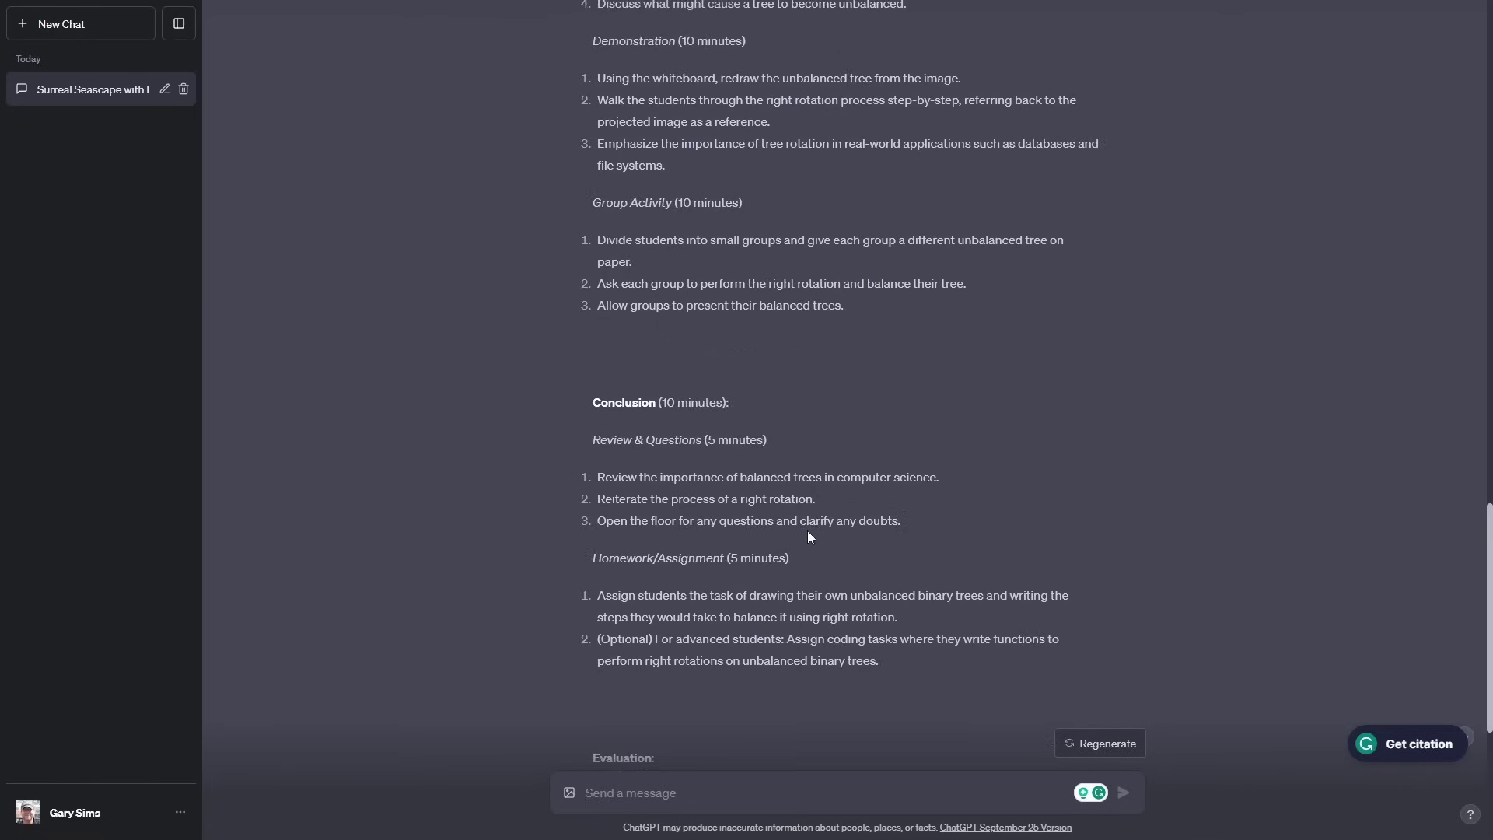
pyautogui.scroll(-4, 804, 527)
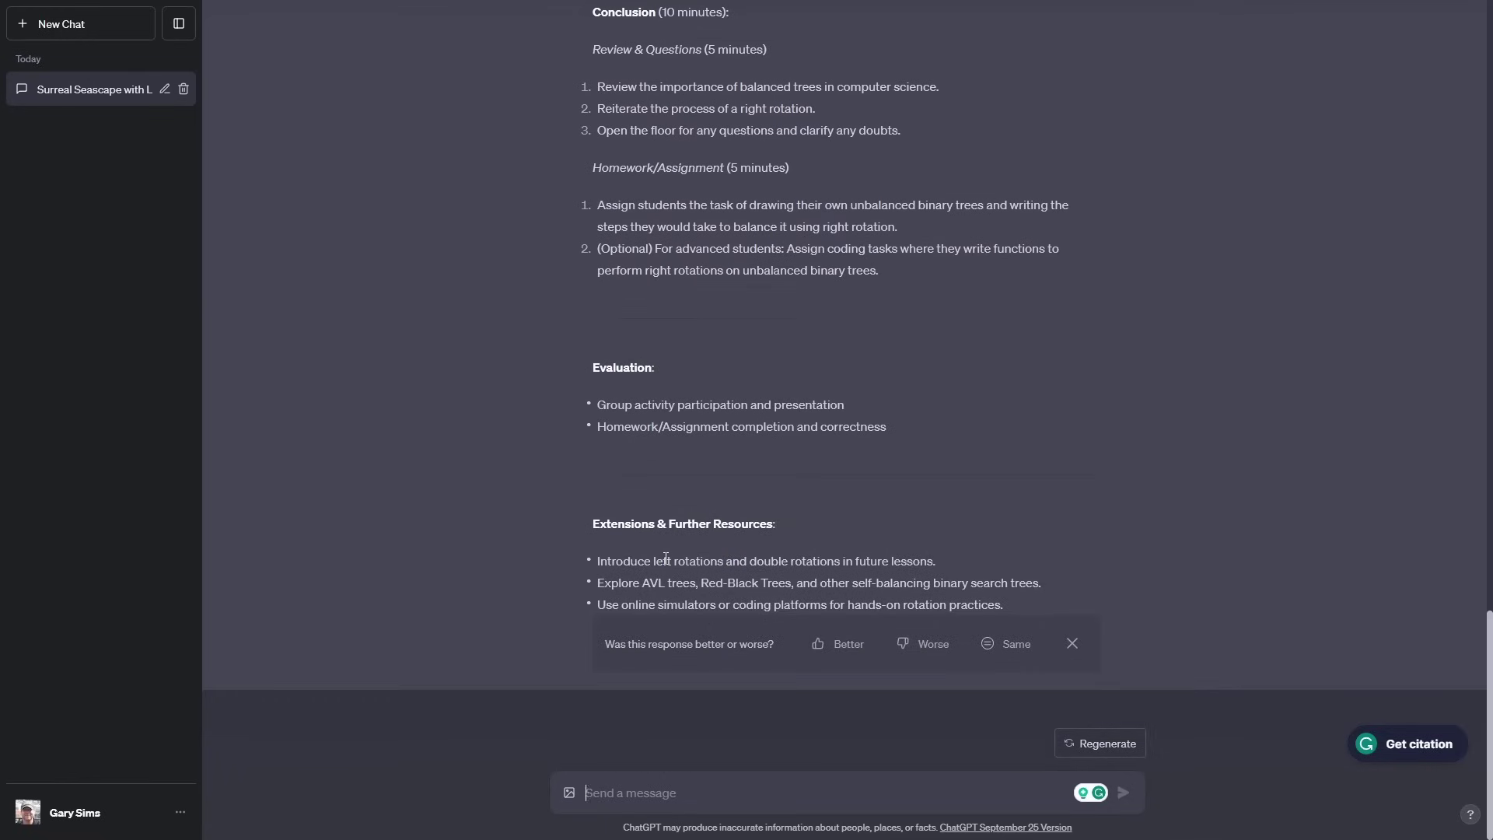
pyautogui.moveTo(656, 560); pyautogui.dragTo(726, 558)
pyautogui.scroll(2, 854, 515)
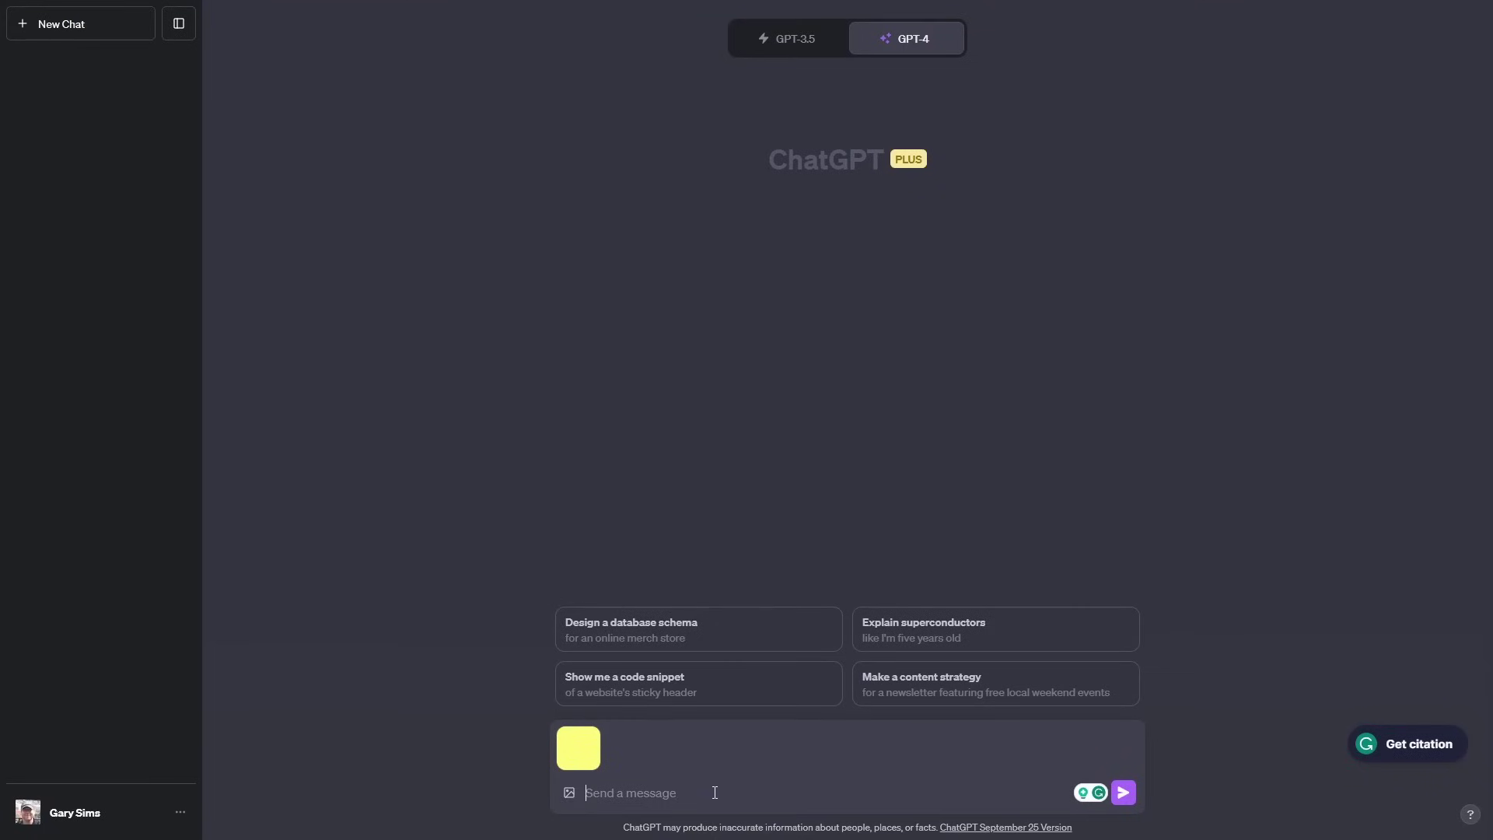
# Send the yellow image with the prompt 'Just read what you see'.
pyautogui.write('Just read what you see')
pyautogui.press('Return')
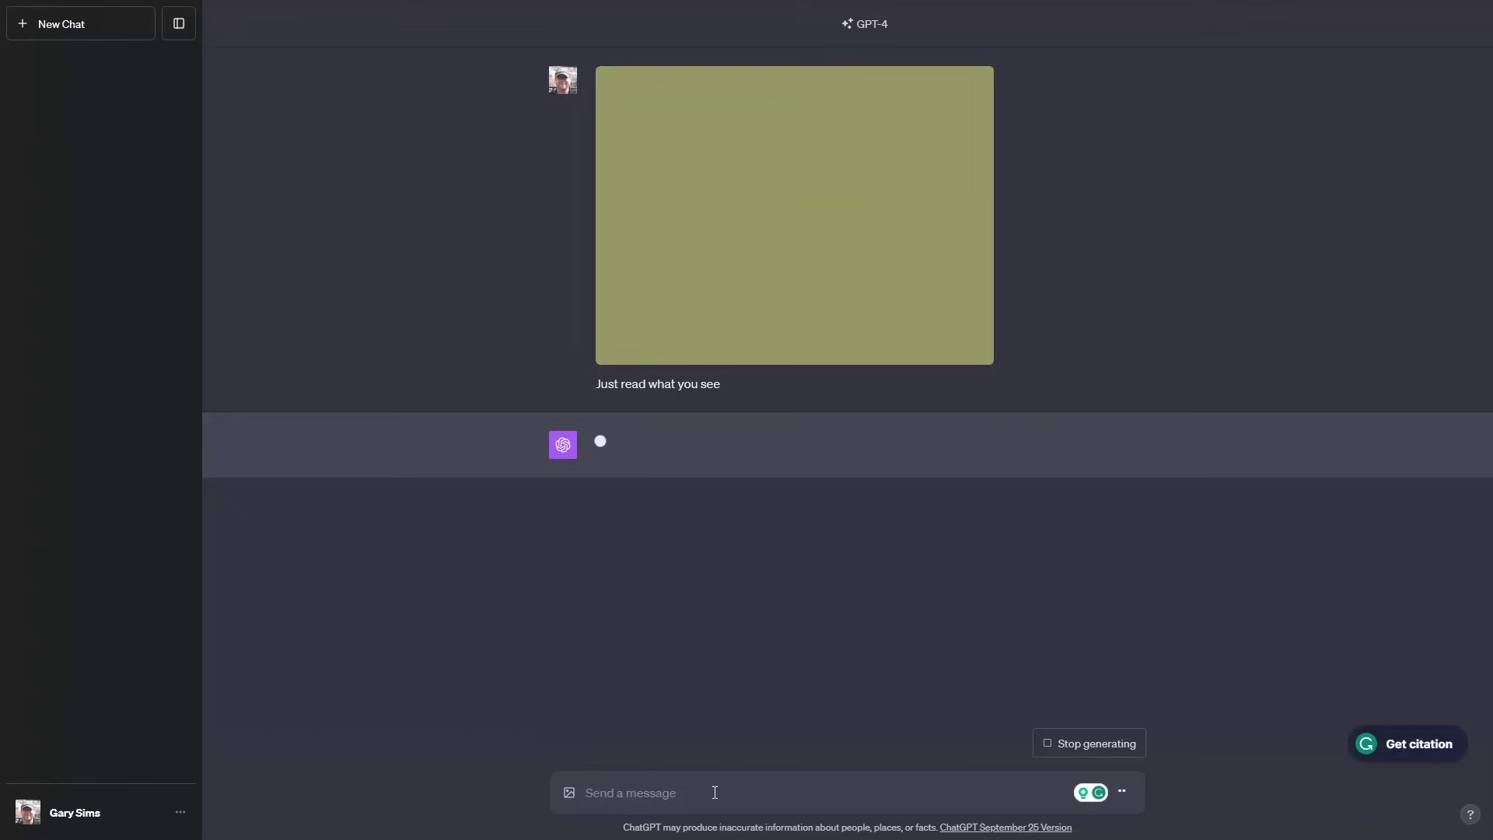